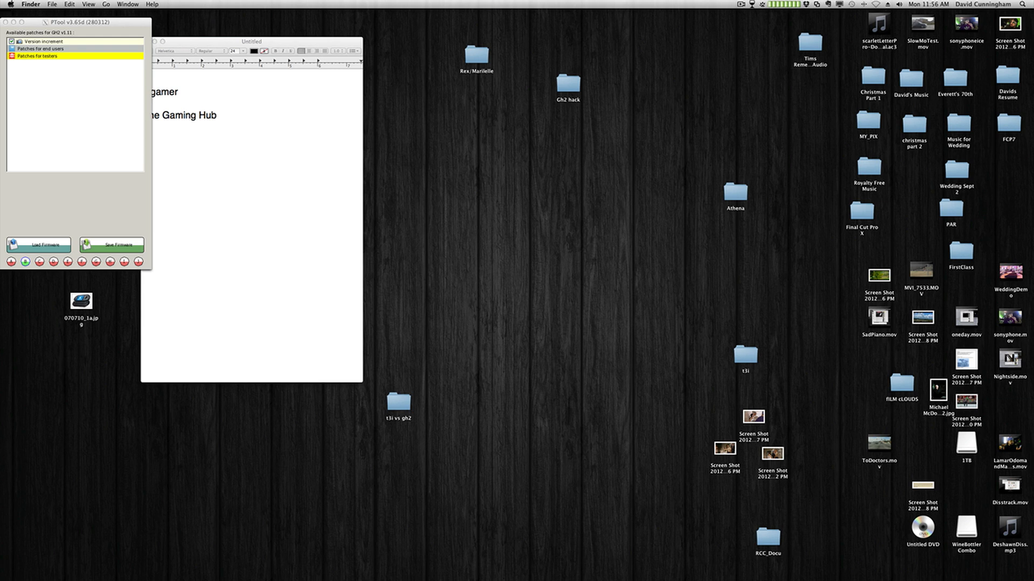
# Step: Switch to Final Cut Pro and bring the Viewer back into the main window
pyautogui.moveTo(492, 572)
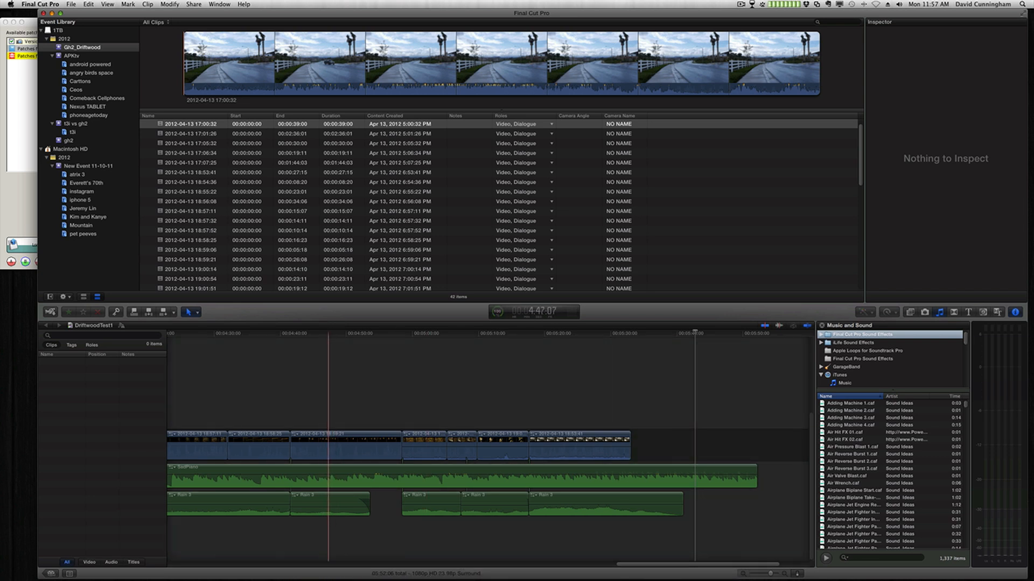
pyautogui.click(219, 4)
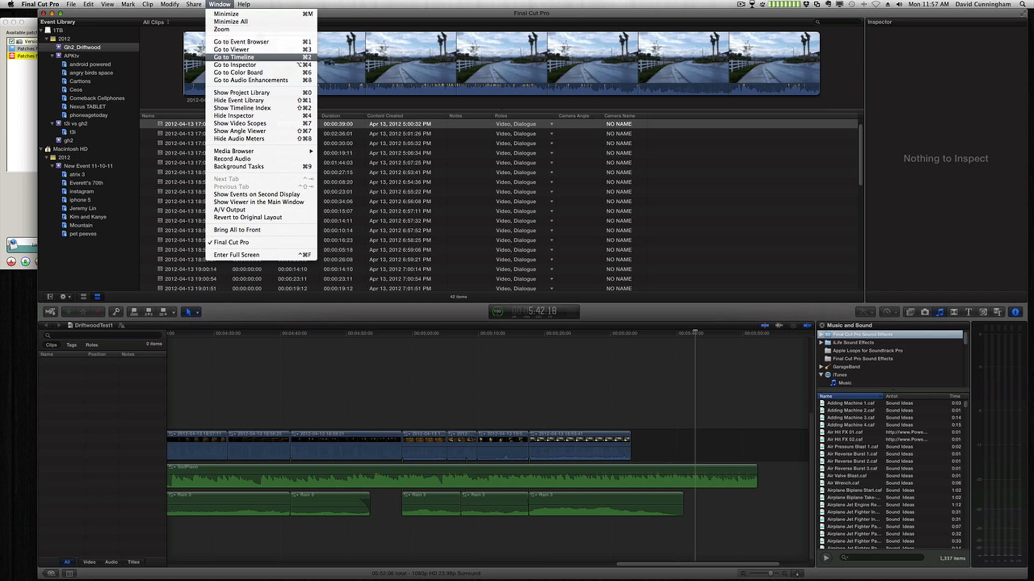
pyautogui.click(258, 202)
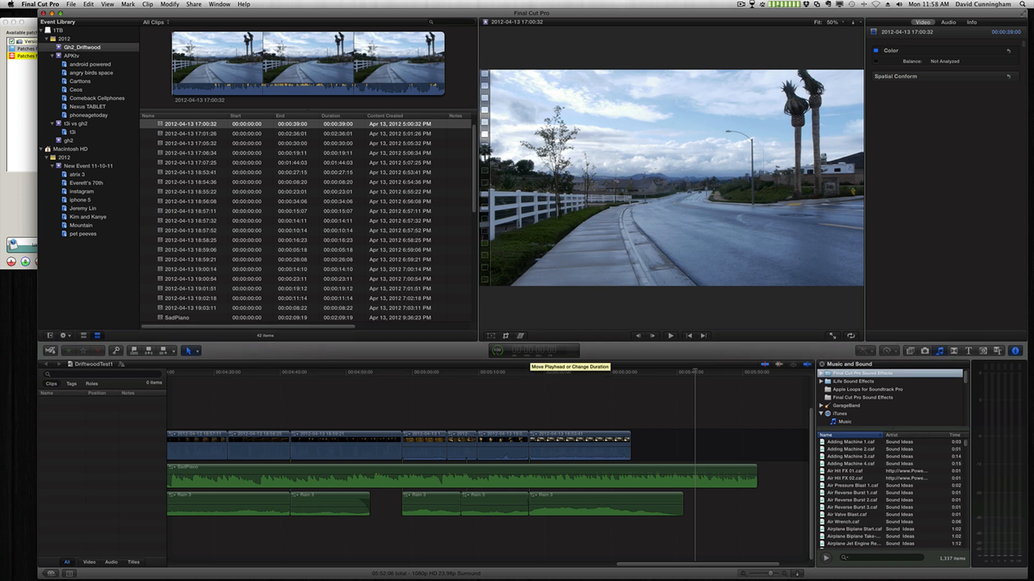
# Step: Play back the first rainy window clips in the DriftwoodTest1 timeline while adjusting the system volume
pyautogui.moveTo(694, 371); pyautogui.dragTo(270, 371)
pyautogui.hscroll(-5, 361, 468)
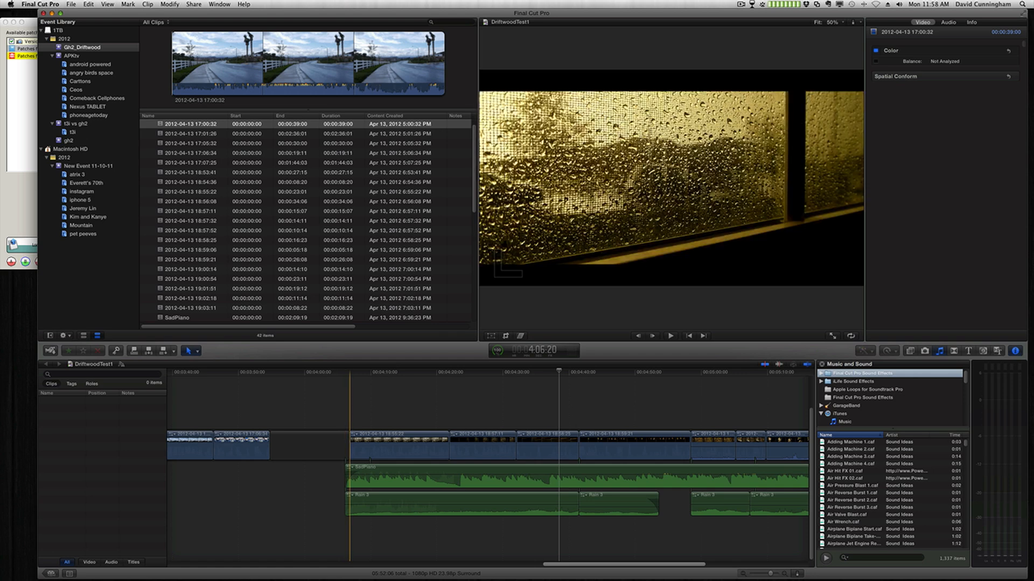
pyautogui.press('XF86AudioLowerVolume')
pyautogui.press('XF86AudioRaiseVolume')
pyautogui.press('XF86AudioRaiseVolume')
pyautogui.press('XF86AudioRaiseVolume')
pyautogui.press('XF86AudioRaiseVolume')
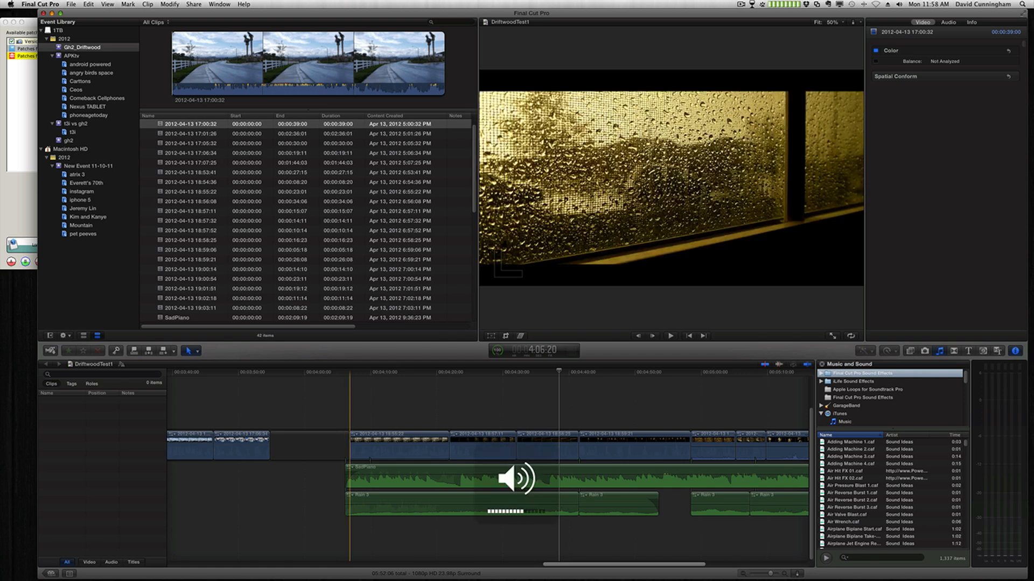
pyautogui.press('space')
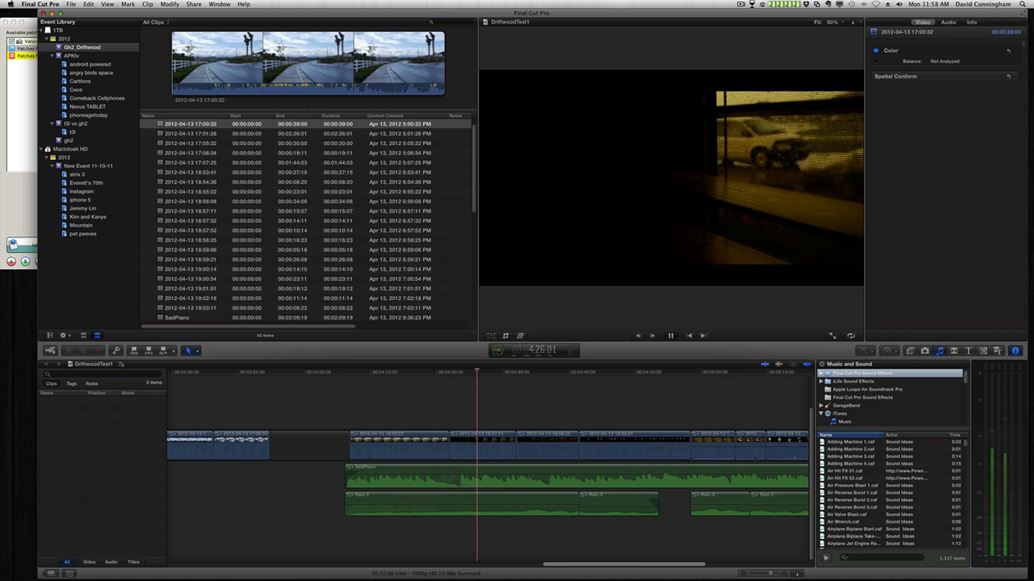
pyautogui.press('XF86AudioRaiseVolume')
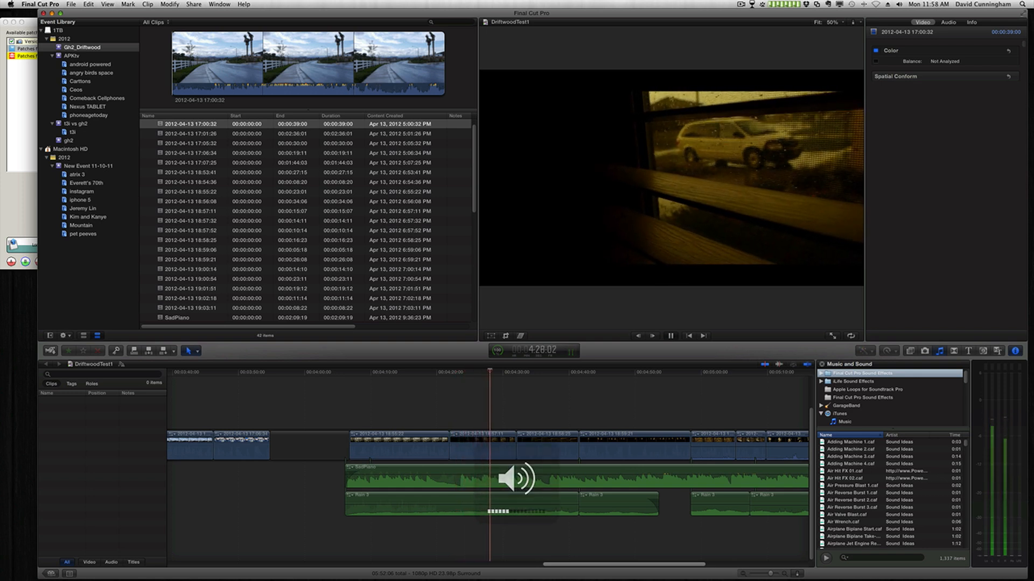
pyautogui.press('space')
# Step: Review the remaining DriftwoodTest1 clips through the closing shot of the car seen through the rainy window
pyautogui.click(539, 403)
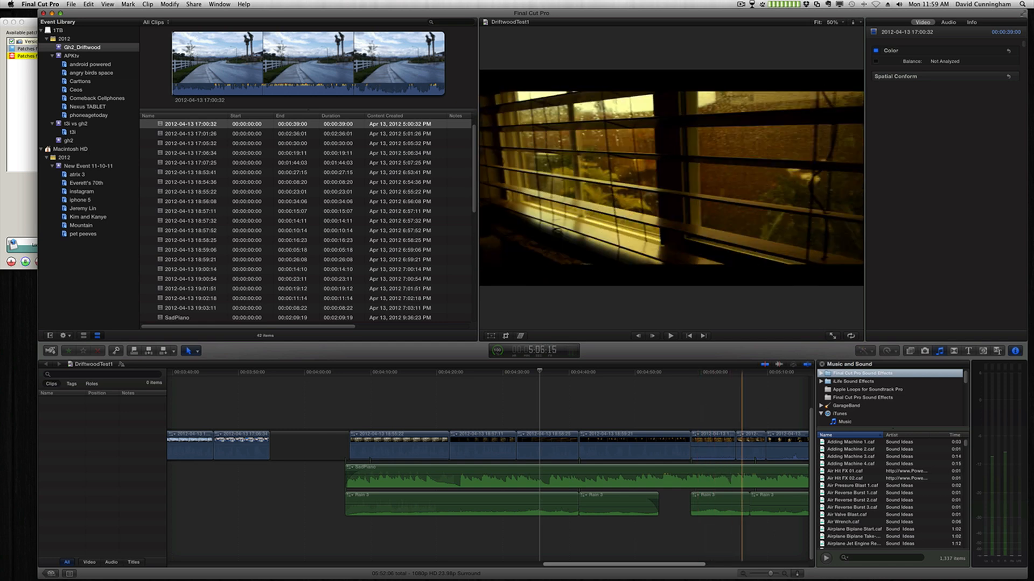
pyautogui.hscroll(5, 697, 474)
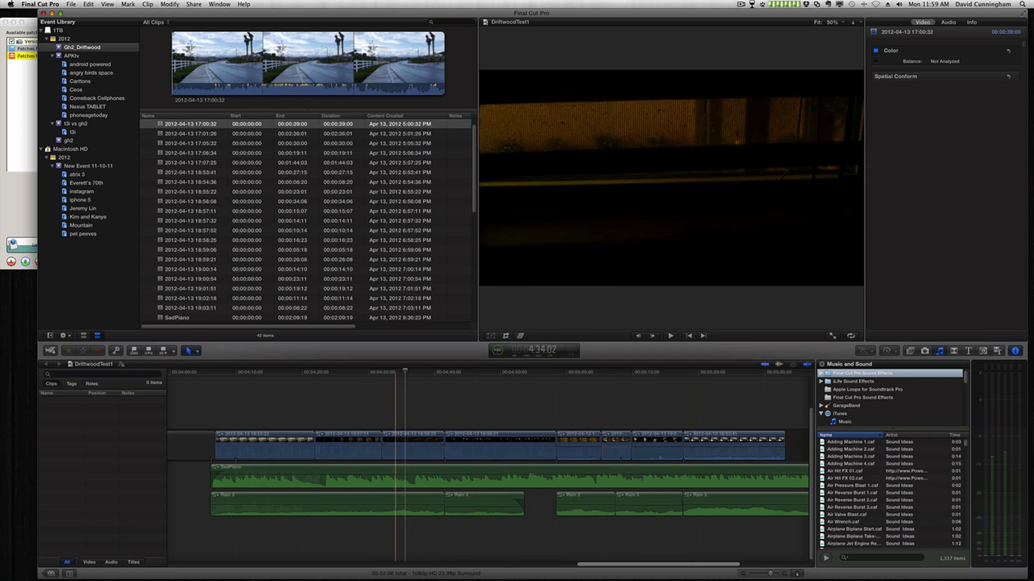
pyautogui.moveTo(405, 371); pyautogui.dragTo(355, 372)
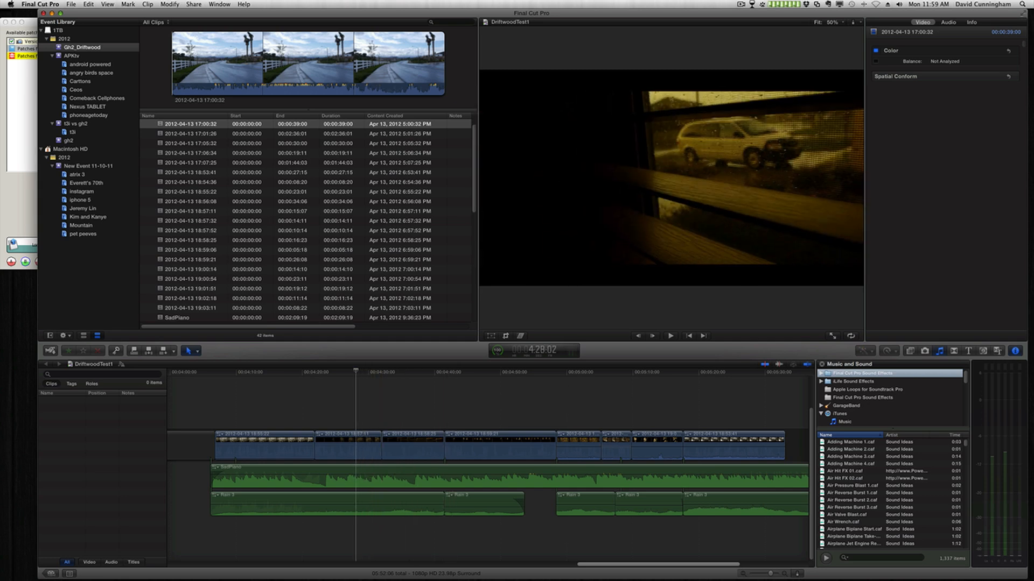
pyautogui.press('space')
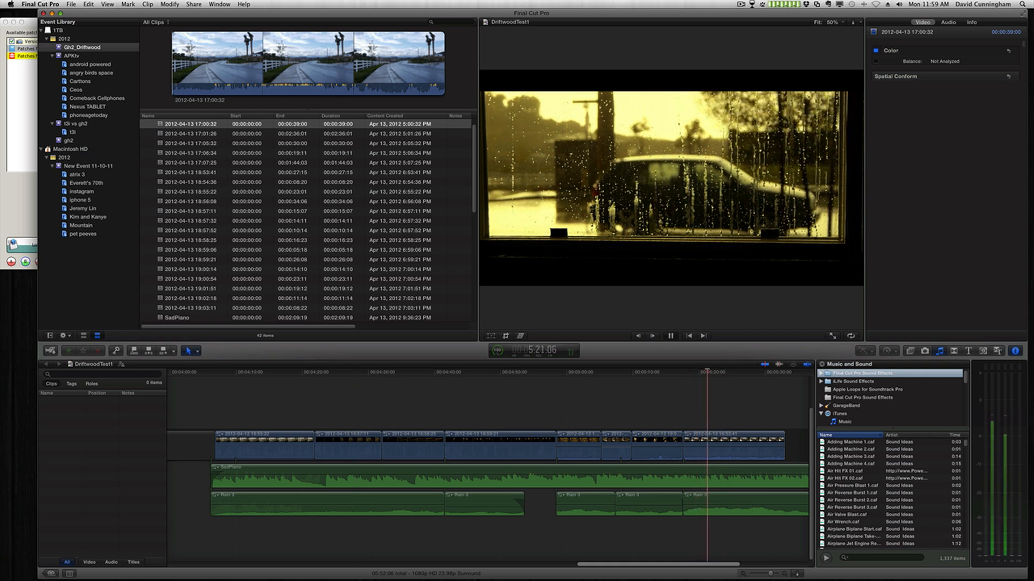
pyautogui.hscroll(3, 487, 468)
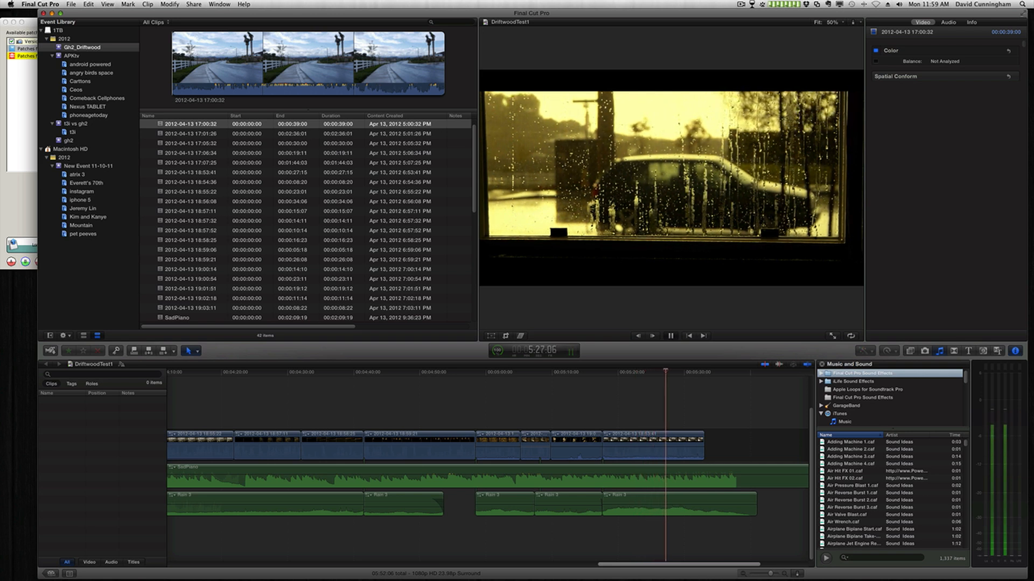
# Step: Blade the SadPiano music track shortly after the last video clip ends and delete the leftover piece
pyautogui.press('b')
pyautogui.press('space')
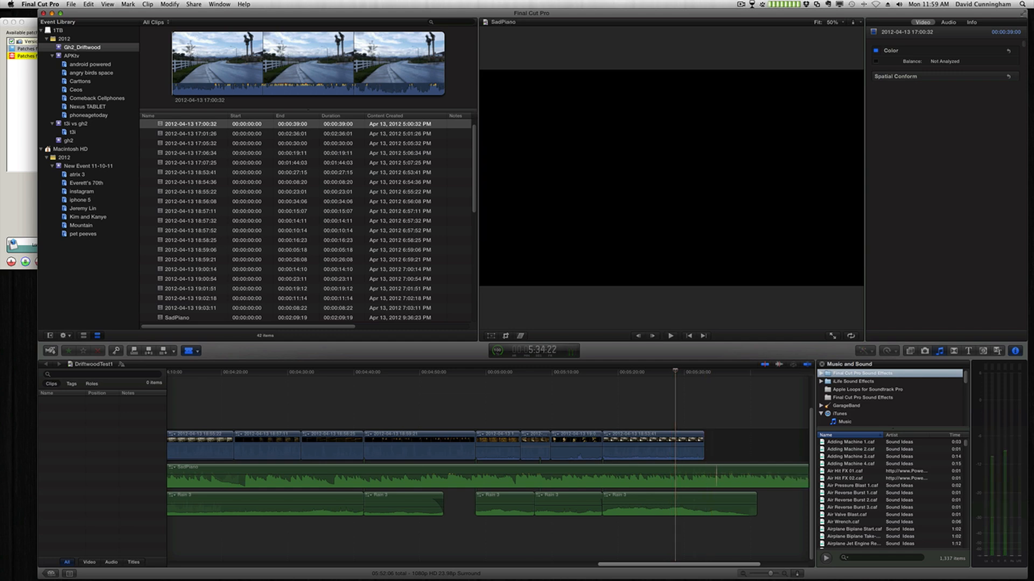
pyautogui.click(720, 477)
pyautogui.press('a')
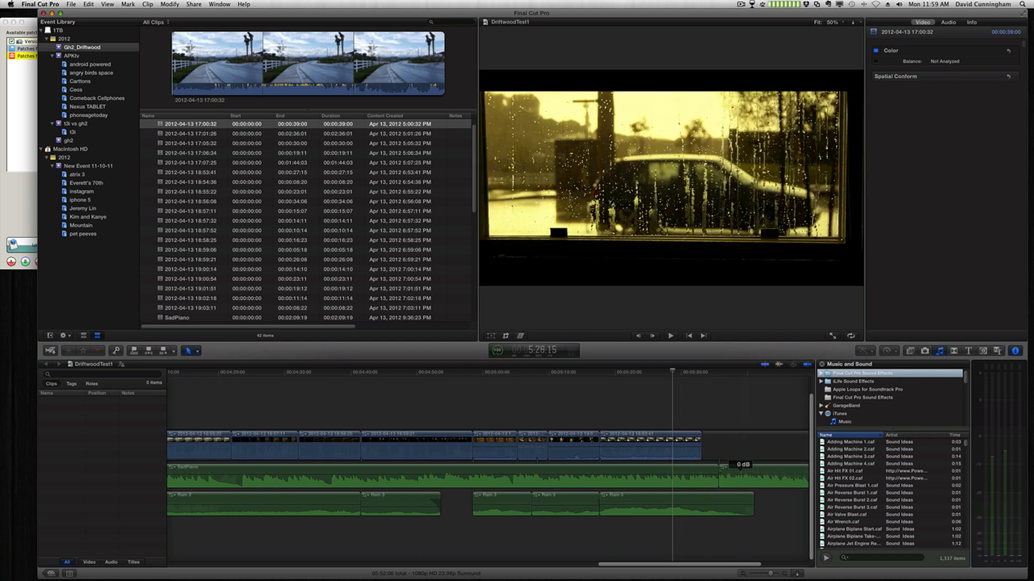
pyautogui.click(722, 475)
pyautogui.press('Delete')
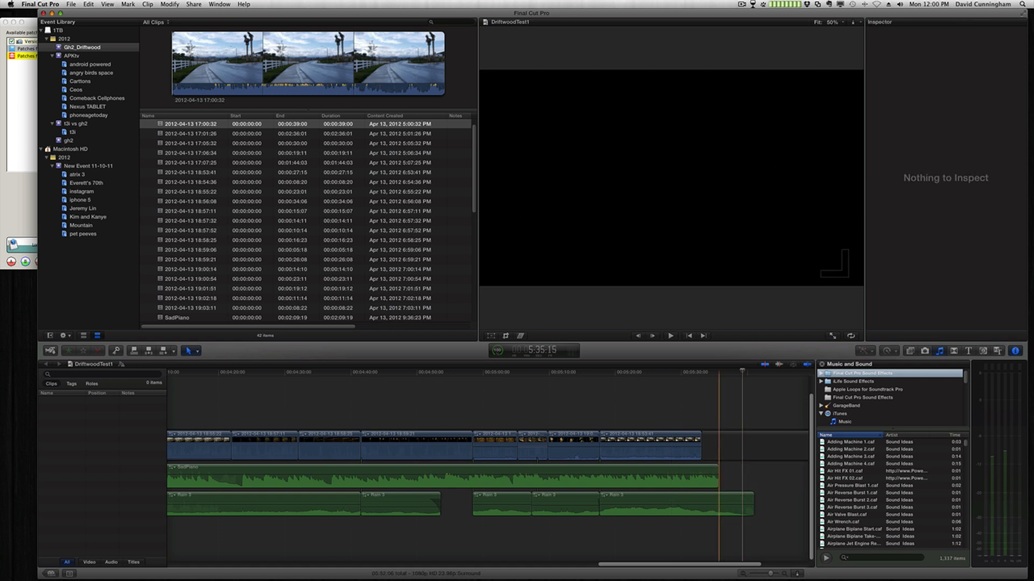
# Step: Delete the gap clip that follows the last video clip in the primary storyline
pyautogui.moveTo(718, 475)
pyautogui.mouseDown()
pyautogui.moveTo(693, 474)
pyautogui.moveTo(719, 475)
pyautogui.moveTo(702, 472)
pyautogui.mouseUp()
pyautogui.click(726, 447)
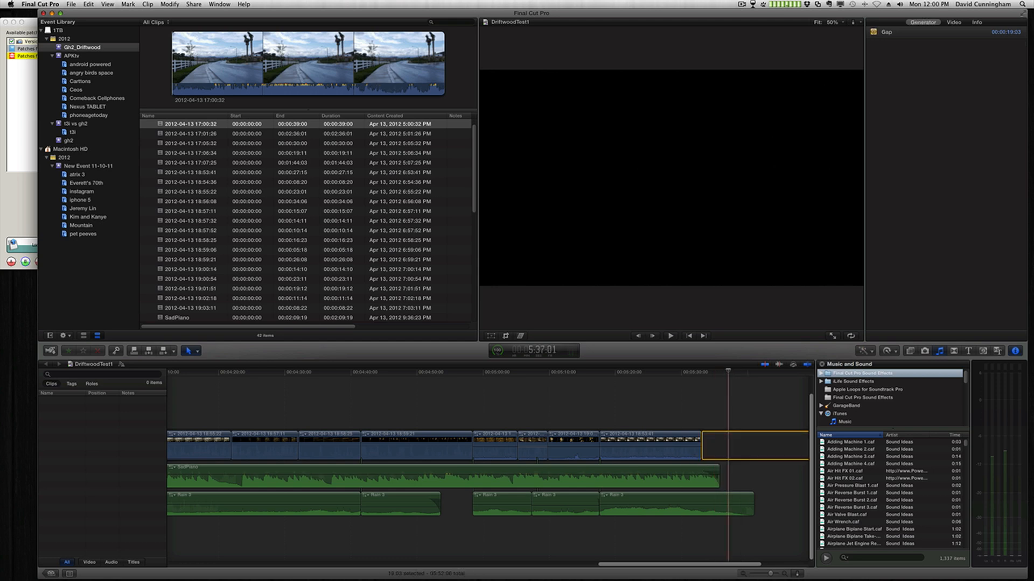
pyautogui.press('Delete')
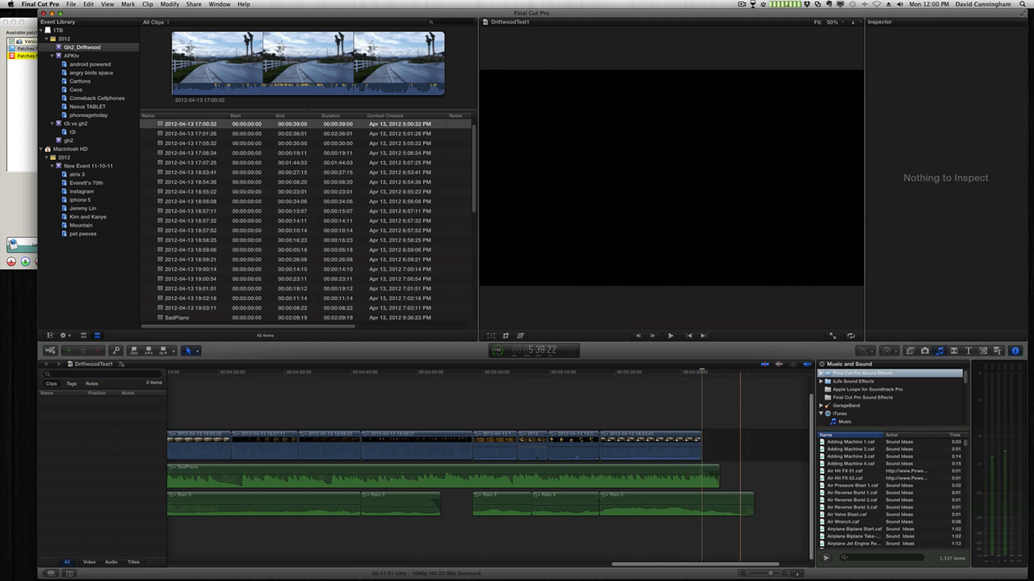
# Step: Blade the last Rain 3 clip at the end of the SadPiano track and delete the remainder
pyautogui.press('b')
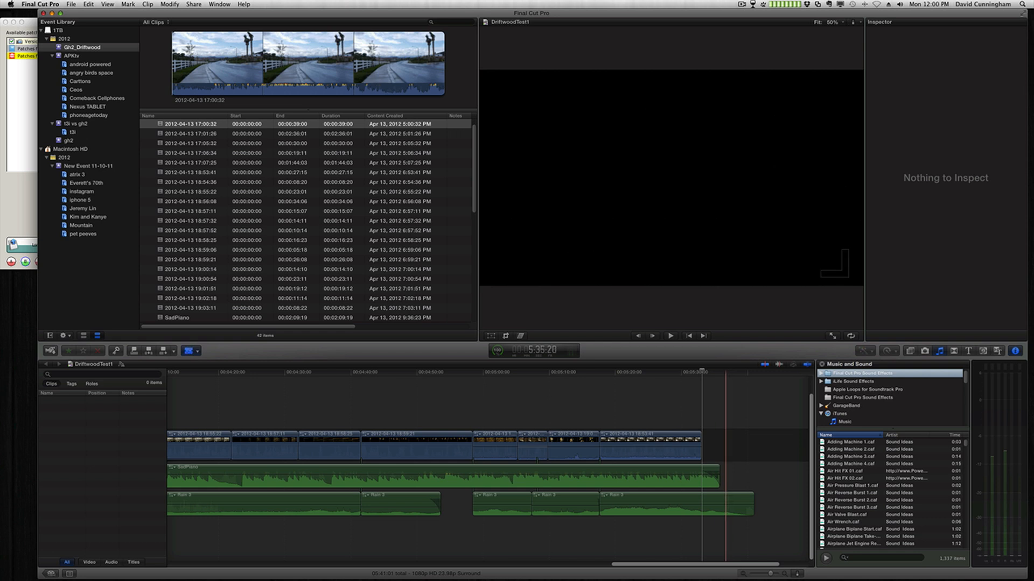
pyautogui.click(719, 503)
pyautogui.hscroll(1, 720, 504)
pyautogui.press('a')
pyautogui.click(735, 476)
pyautogui.press('Delete')
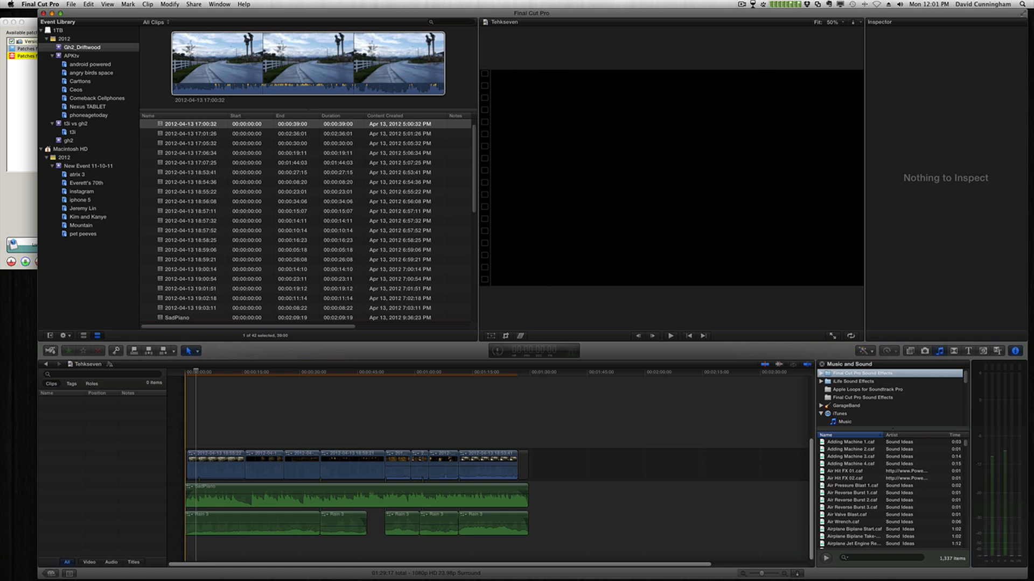
# Step: Play the opening of the Tehkseven project and set up its H.264 video and audio export under the name exporttest_1
pyautogui.press('space')
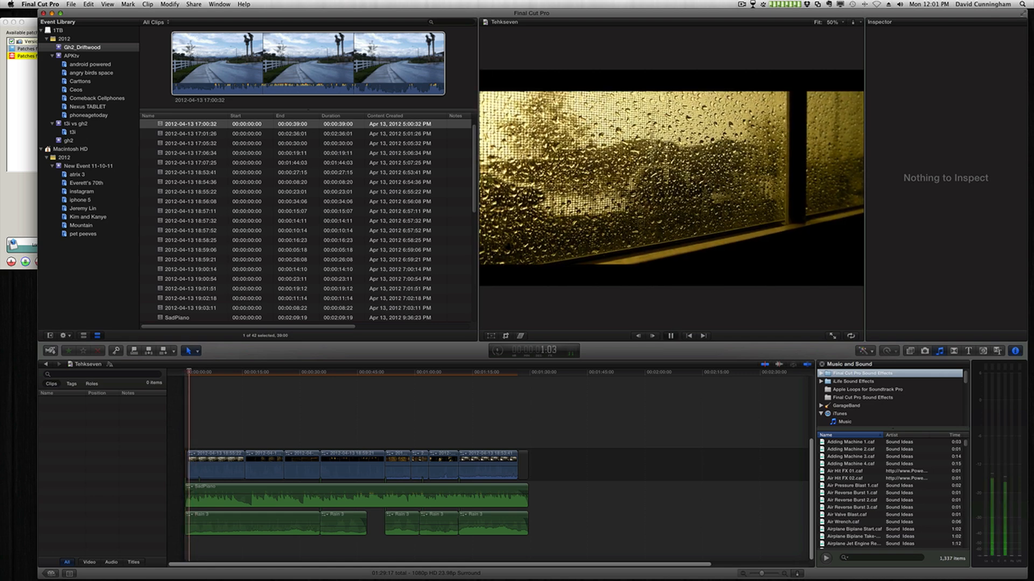
pyautogui.press('space')
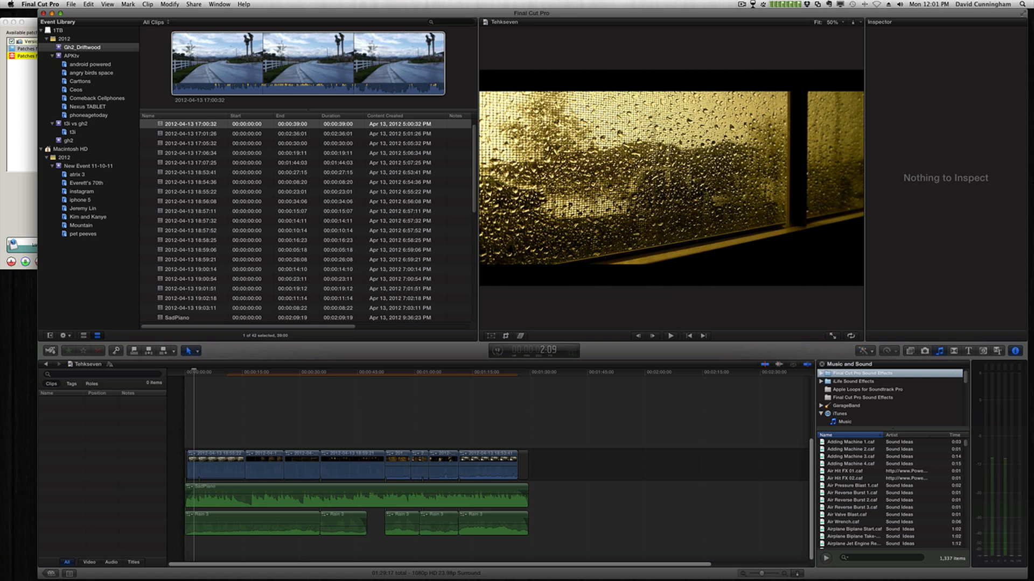
pyautogui.click(194, 4)
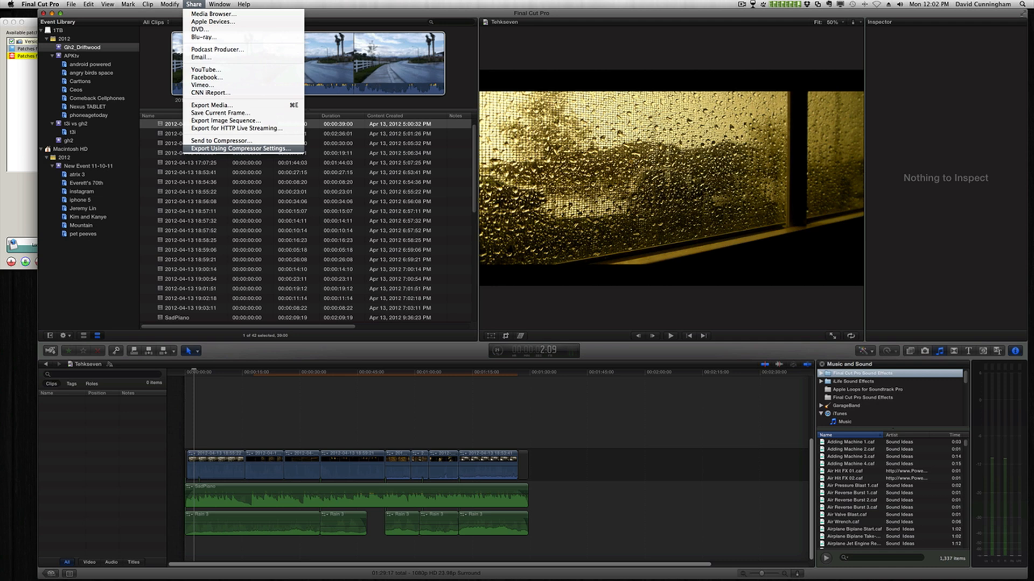
pyautogui.click(211, 105)
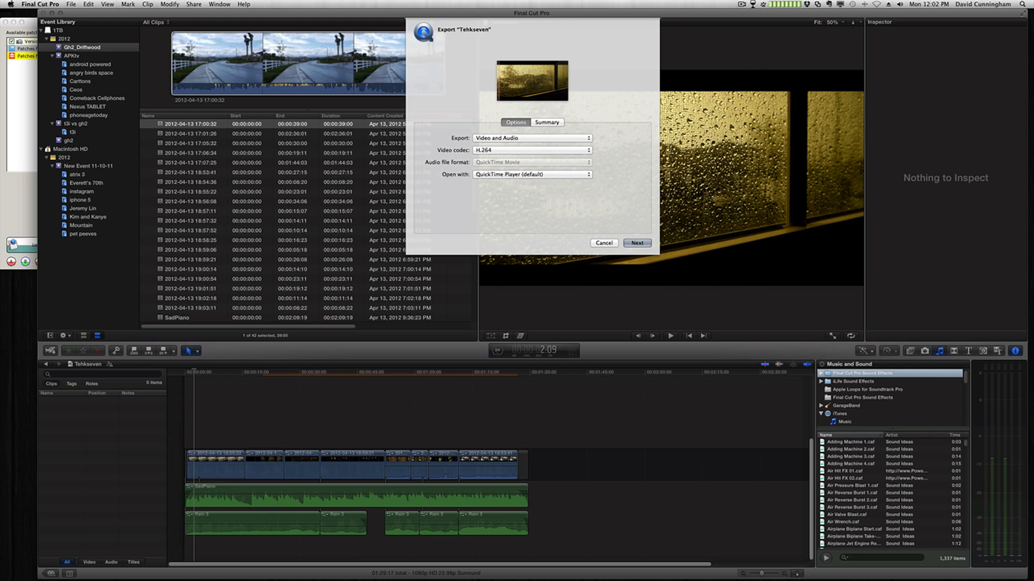
pyautogui.press('Return')
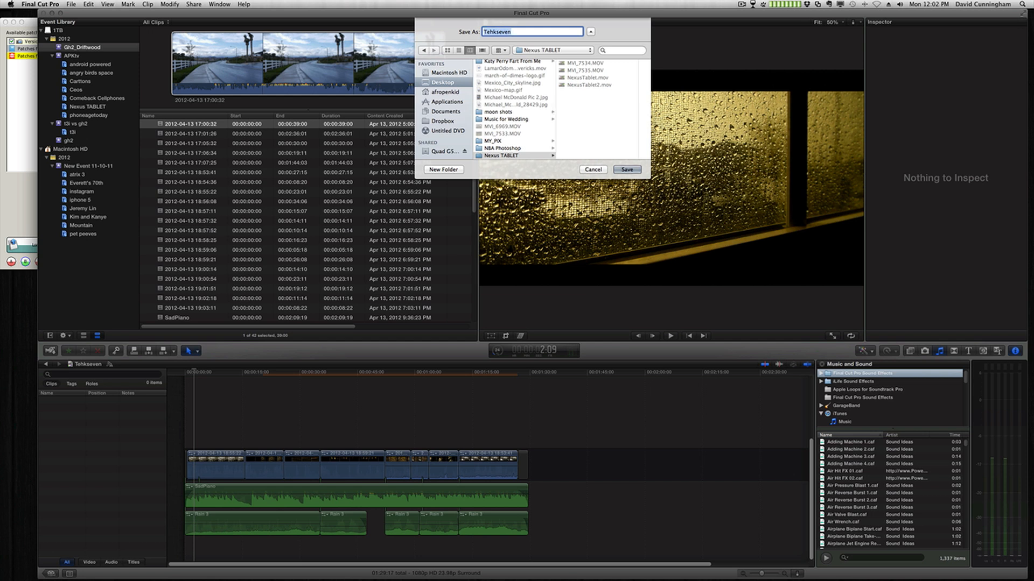
pyautogui.write('exporttest_1')
# Step: Create a folder named Test_Export inside the Gh2 hack folder and save the exported movie there
pyautogui.scroll(10, 514, 107)
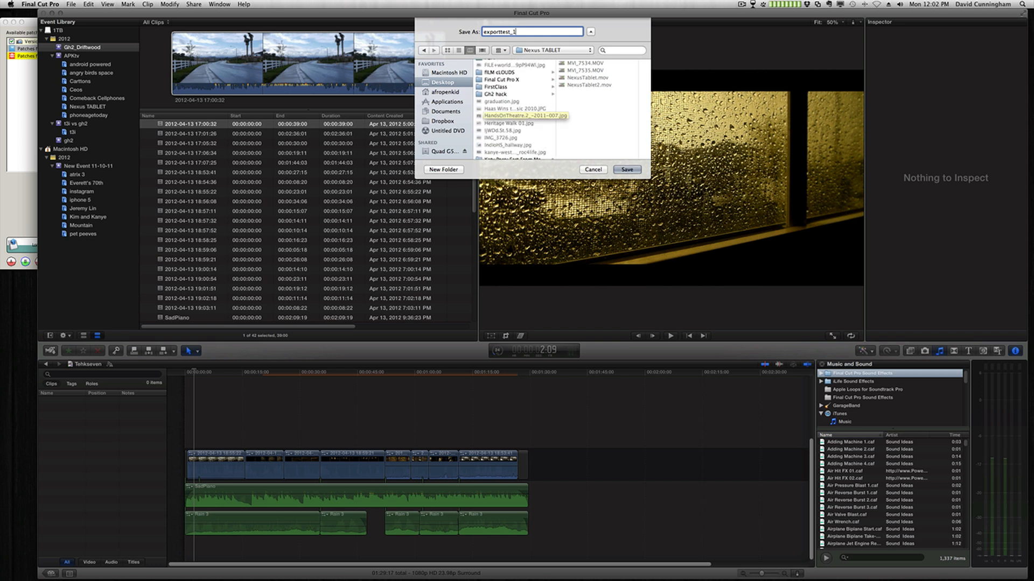
pyautogui.press('Return')
pyautogui.click(495, 93)
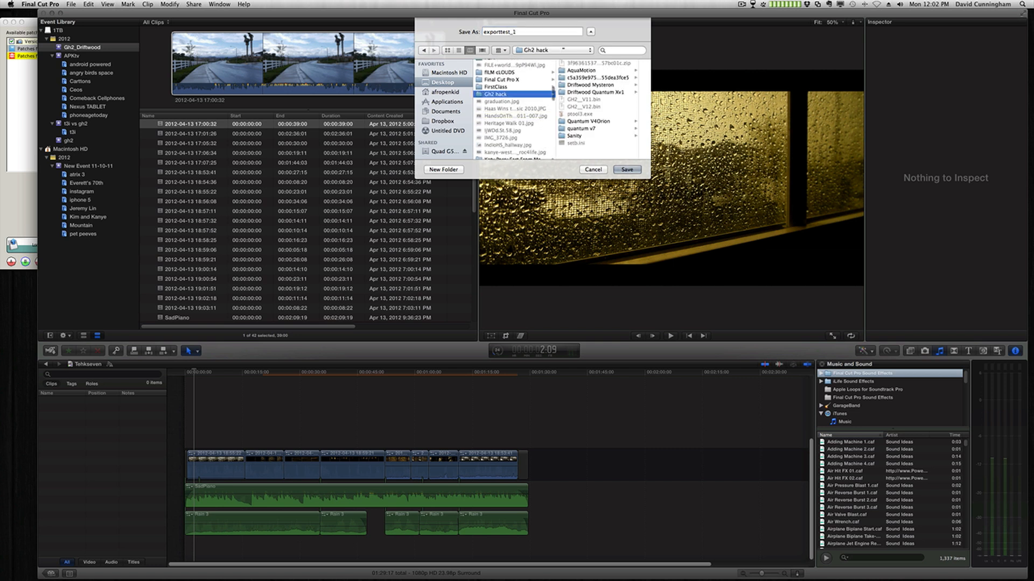
pyautogui.scroll(3, 515, 107)
pyautogui.scroll(5, 514, 108)
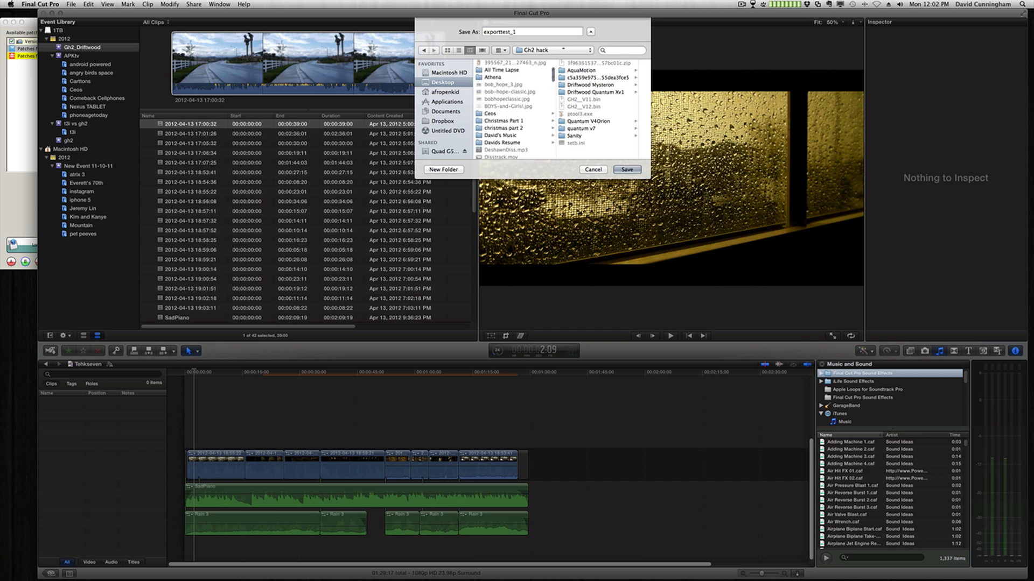
pyautogui.click(443, 169)
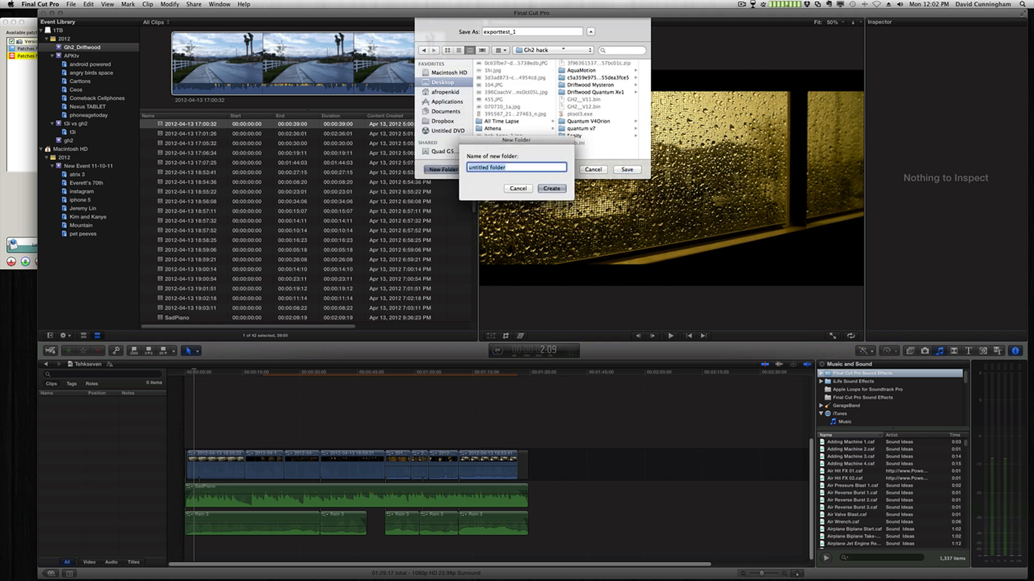
pyautogui.write('Test_Export')
pyautogui.press('Return')
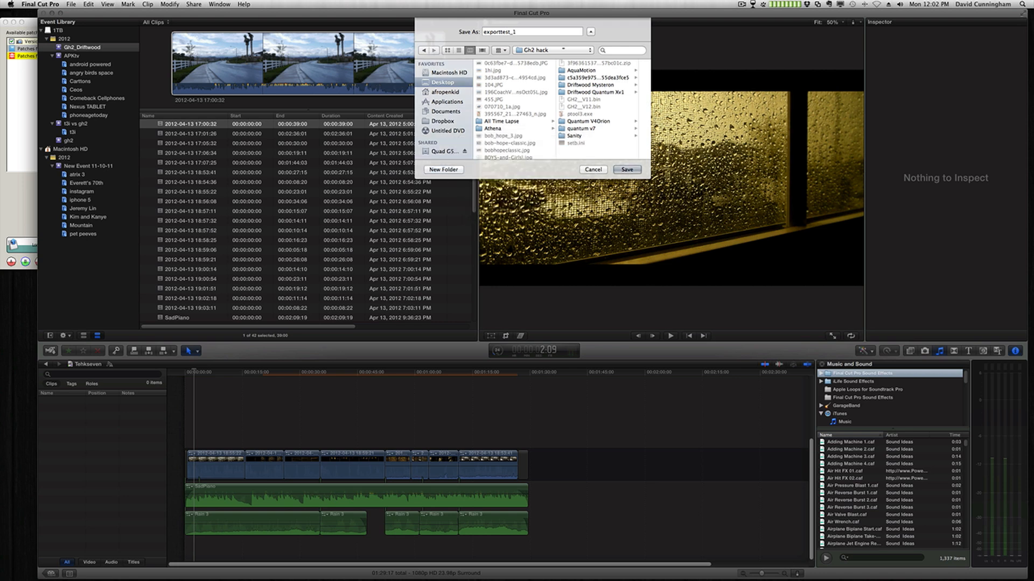
pyautogui.press('Return')
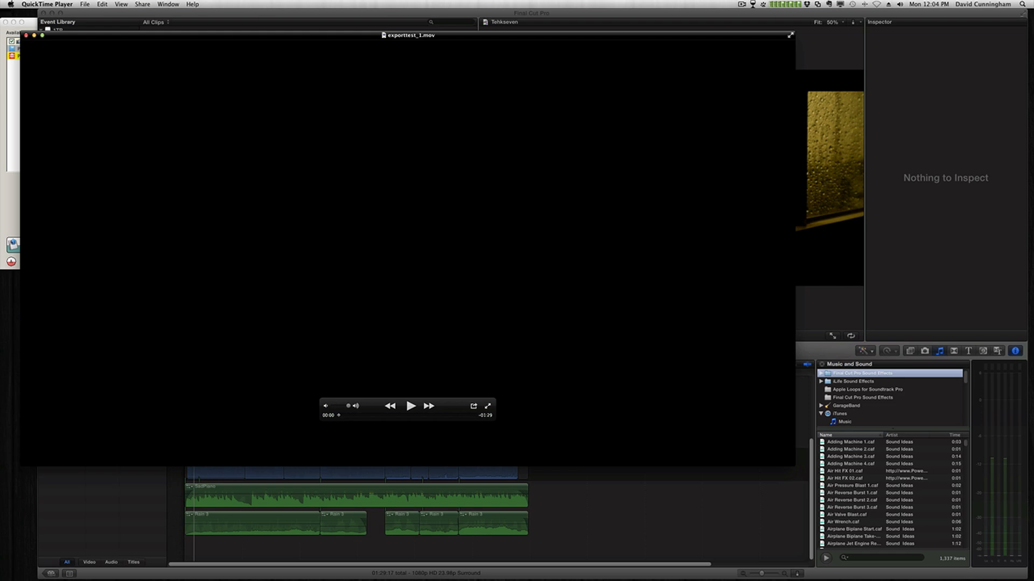
# Step: Play part of exporttest_1.mov, export it at 720p as exporttest_2 into the Test_Export folder, and close the movie
pyautogui.press('space')
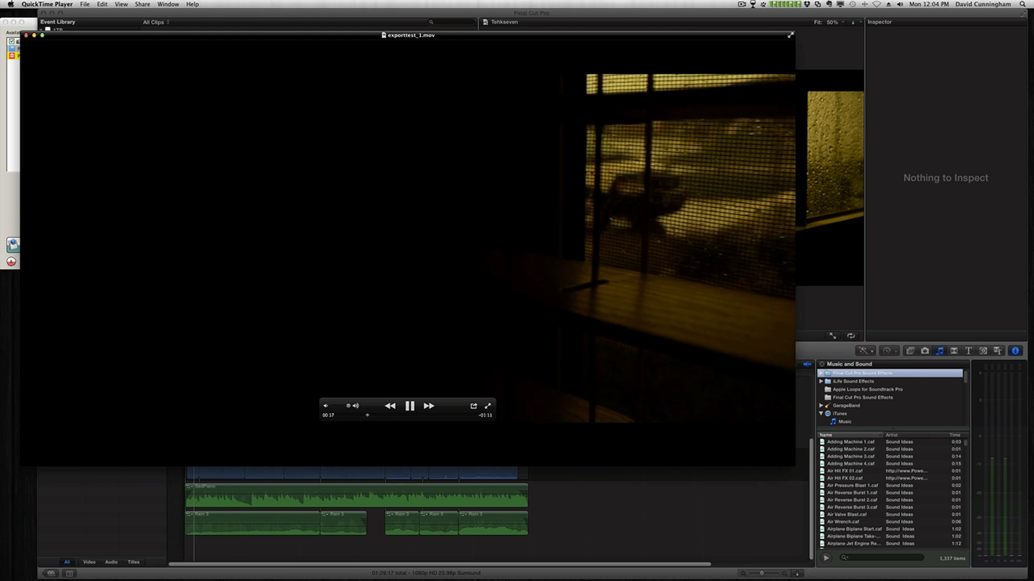
pyautogui.press('space')
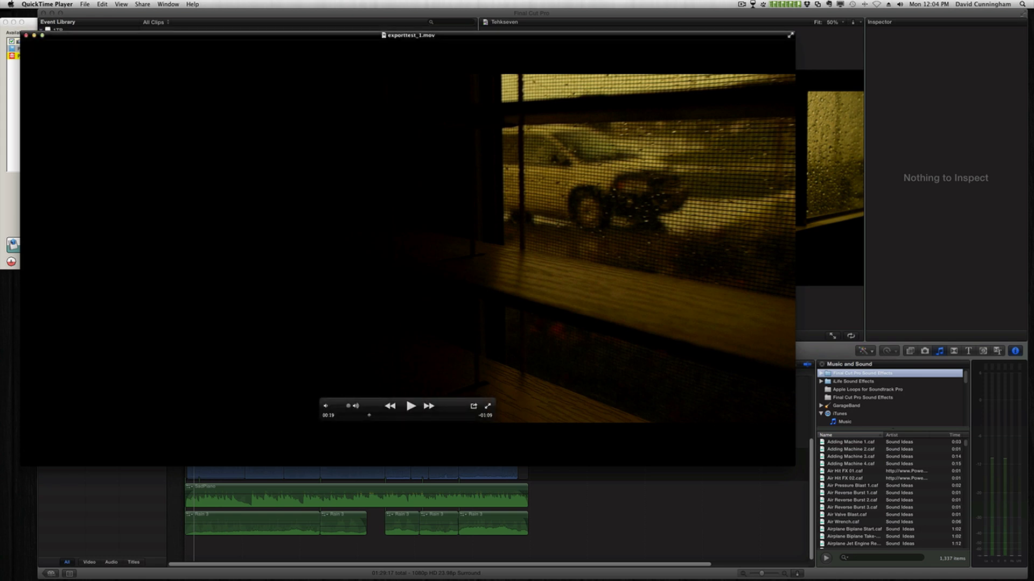
pyautogui.click(84, 4)
pyautogui.click(97, 85)
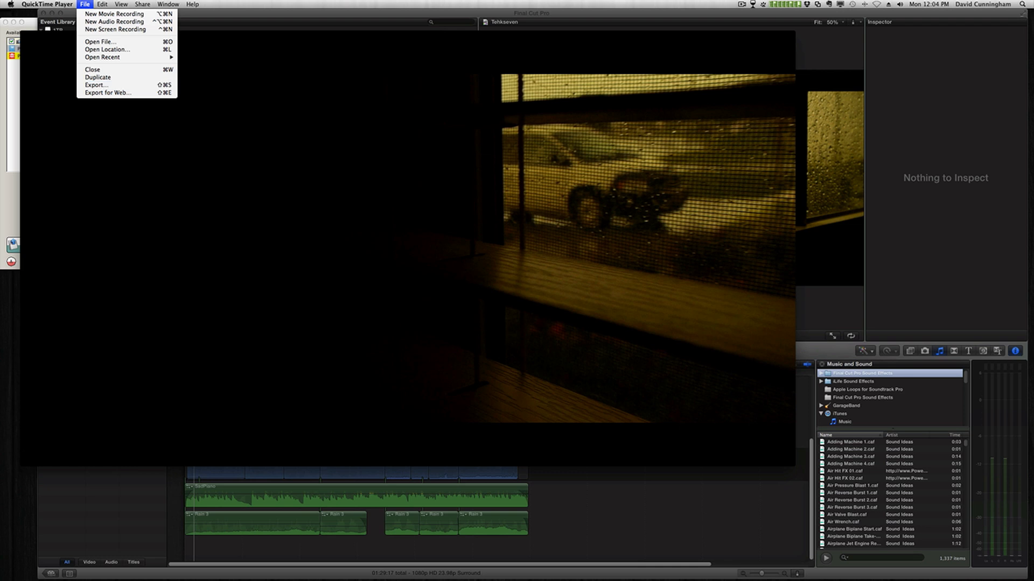
pyautogui.click(391, 53)
pyautogui.press('BackSpace')
pyautogui.write('2')
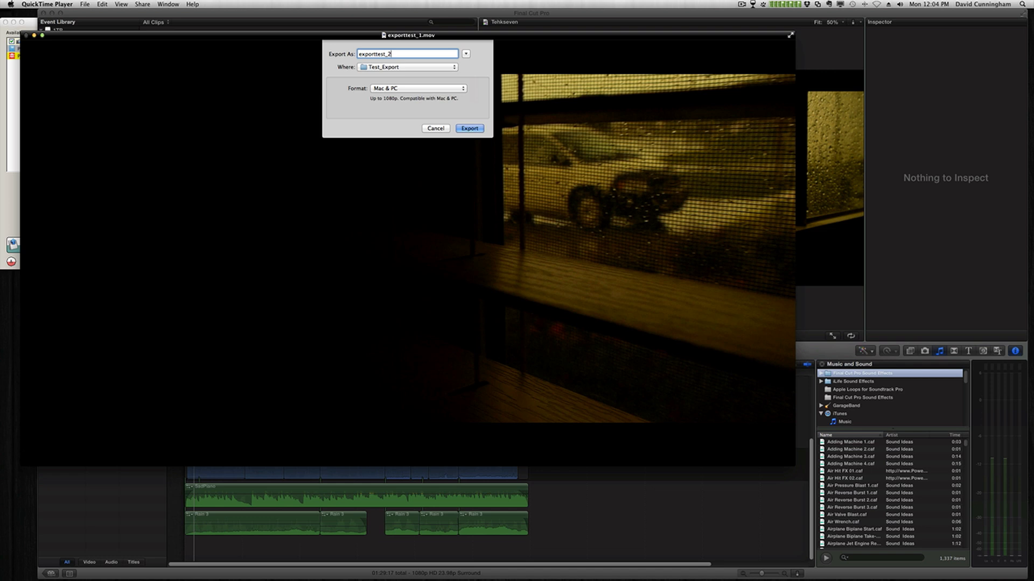
pyautogui.click(417, 88)
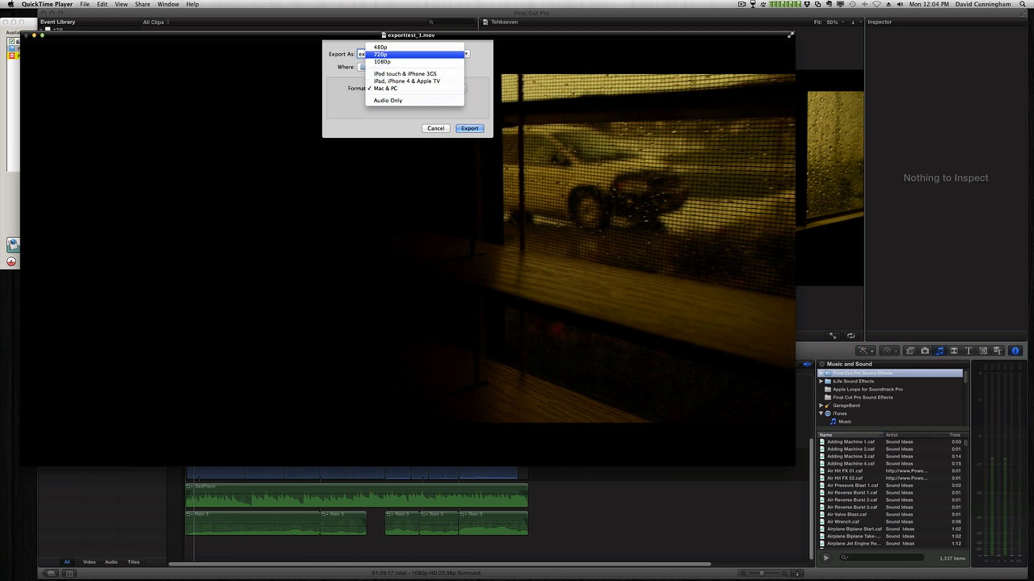
pyautogui.press('Return')
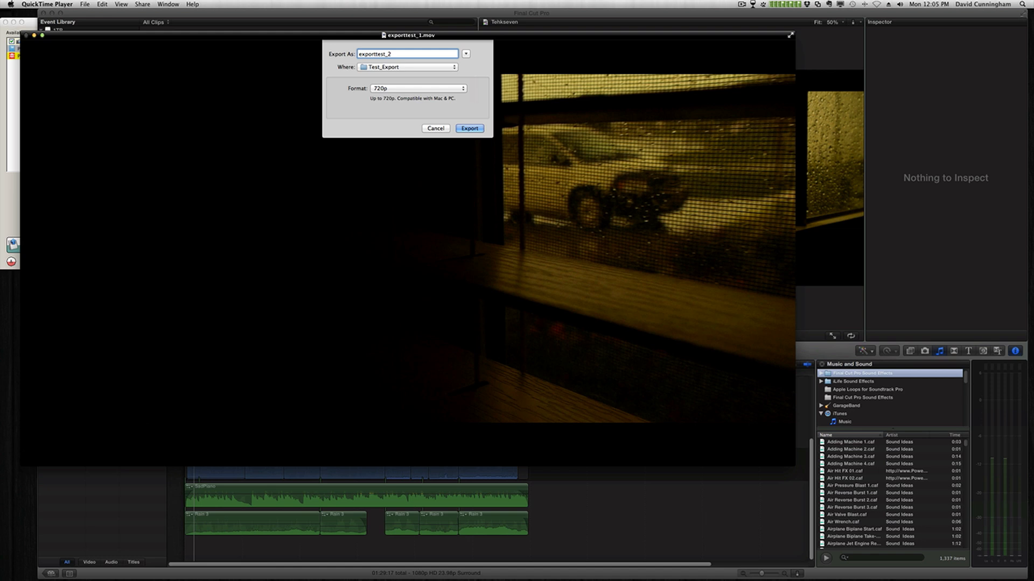
pyautogui.click(470, 128)
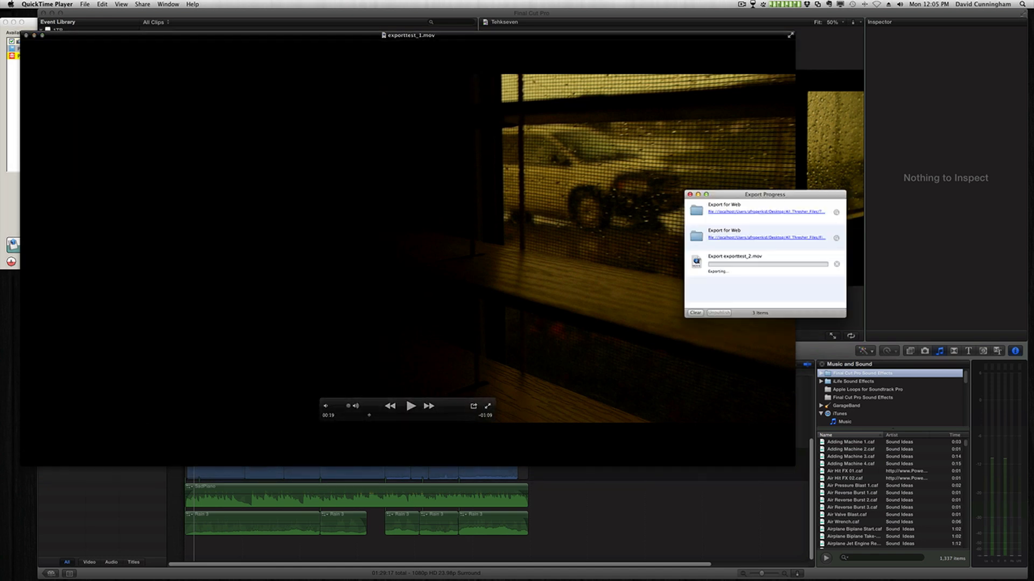
pyautogui.moveTo(764, 194); pyautogui.dragTo(526, 134)
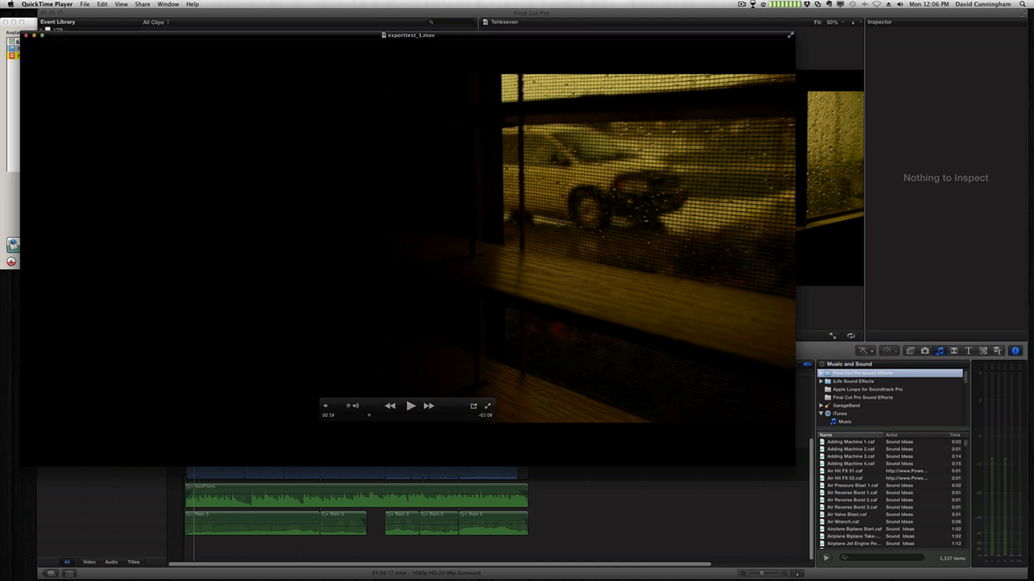
pyautogui.press('super+w')
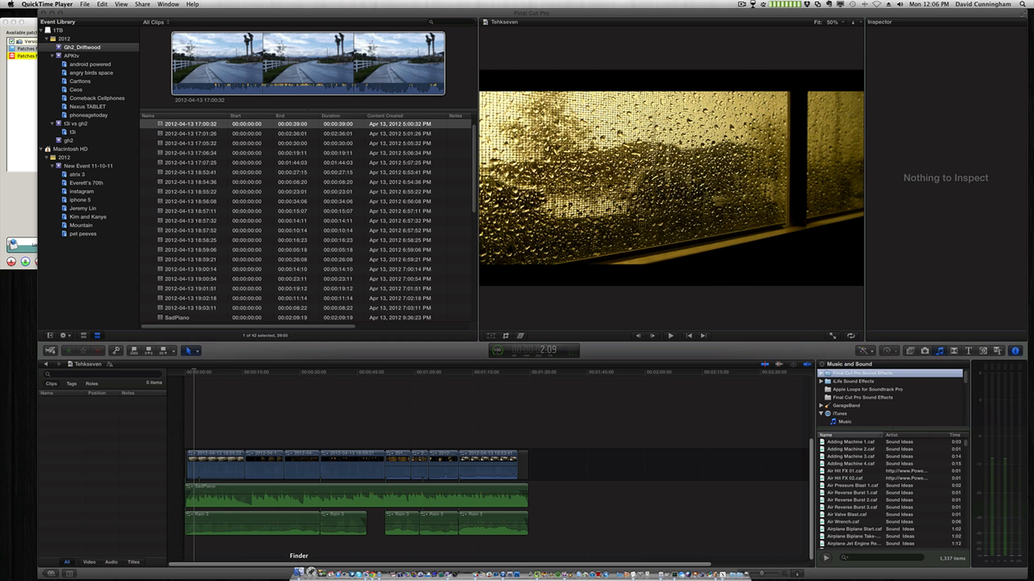
# Step: Switch to Finder and compare the file details of exporttest_1.mov and exporttest_2.mov in the Test_Export folder
pyautogui.click(300, 573)
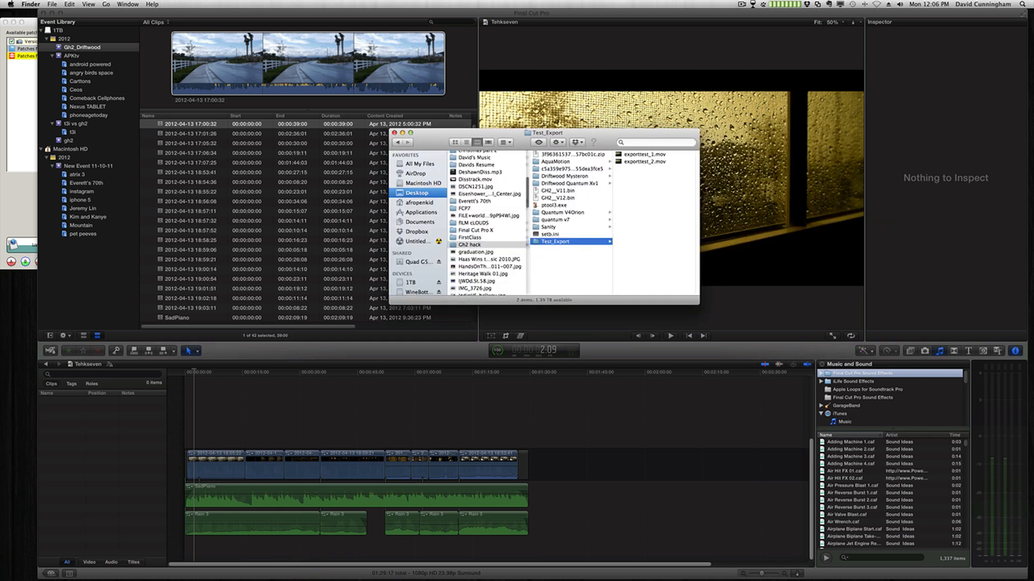
pyautogui.moveTo(551, 124); pyautogui.dragTo(447, 118)
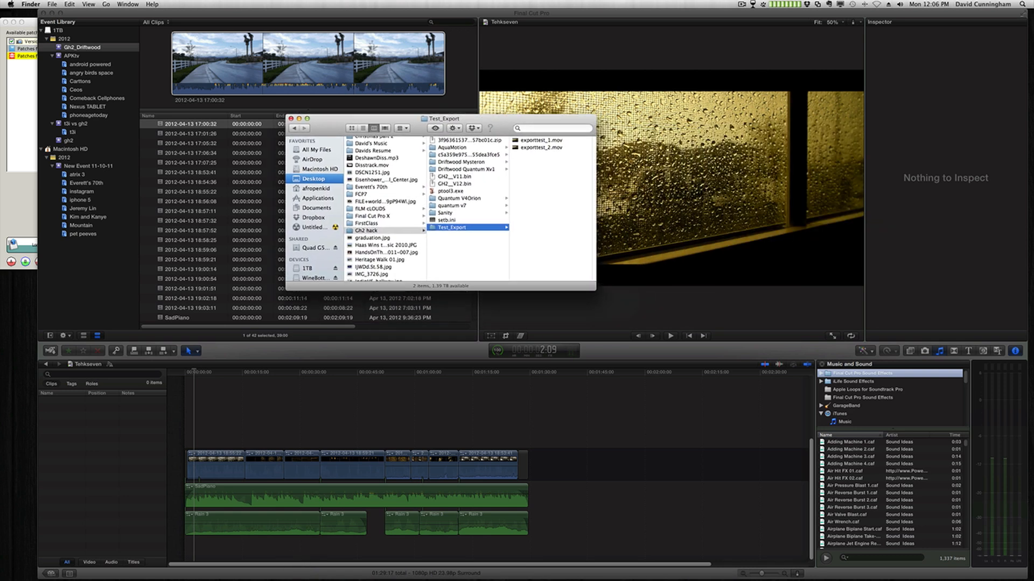
pyautogui.click(541, 140)
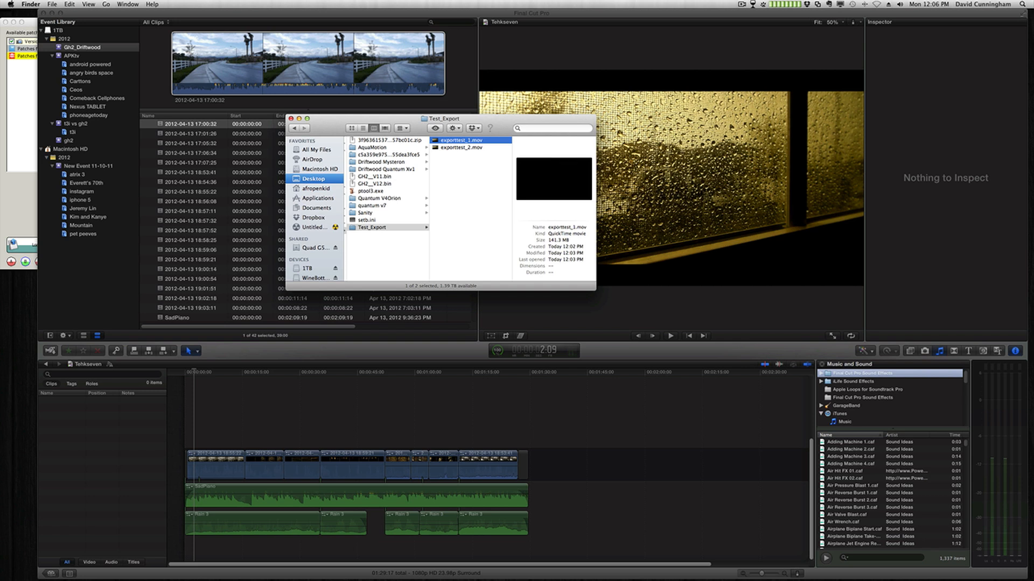
pyautogui.click(461, 147)
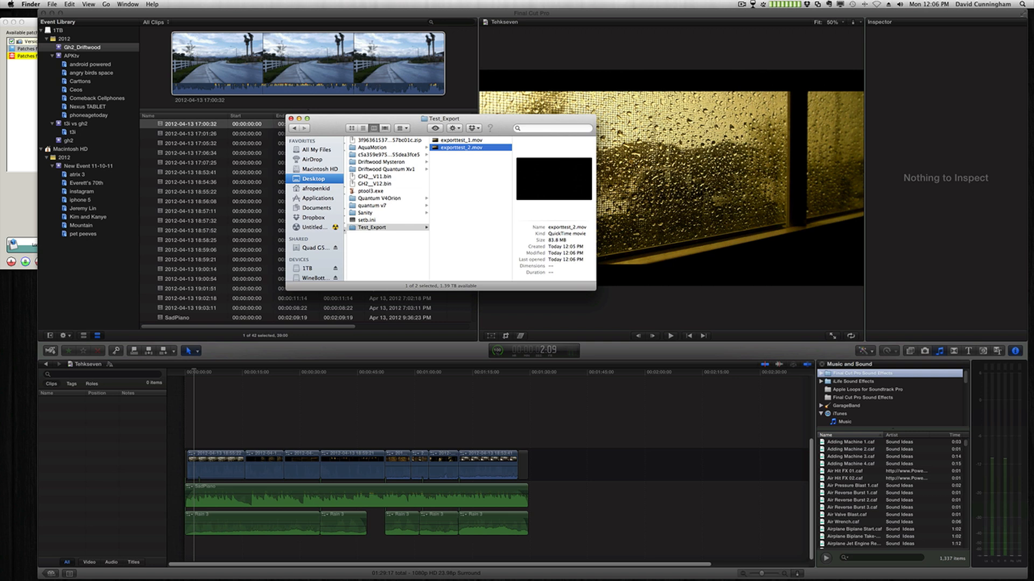
# Step: Preview exporttest_1.mov and exporttest_2.mov with Quick Look to compare their picture size and quality
pyautogui.click(460, 139)
pyautogui.press('space')
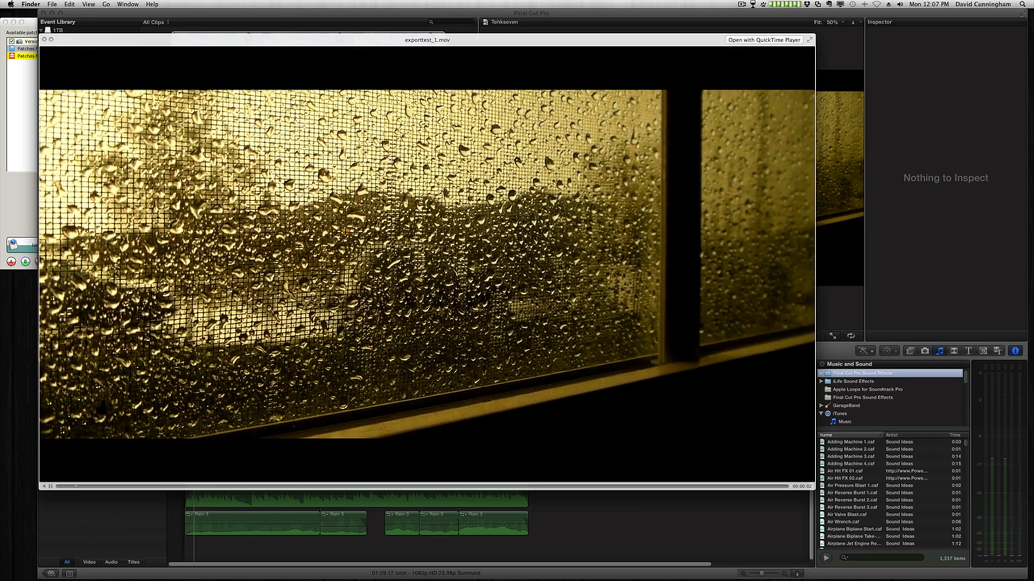
pyautogui.press('space')
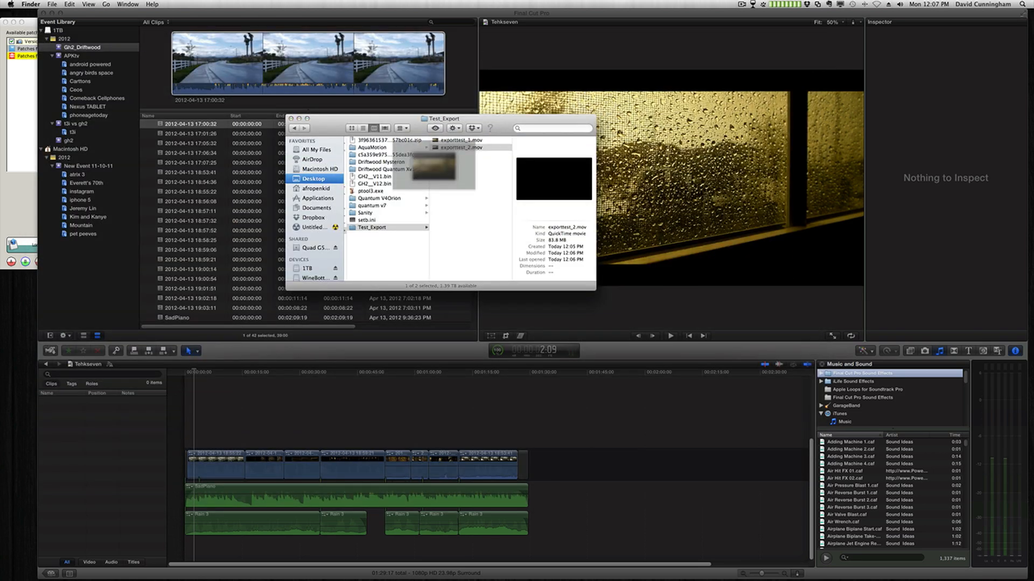
pyautogui.press('space')
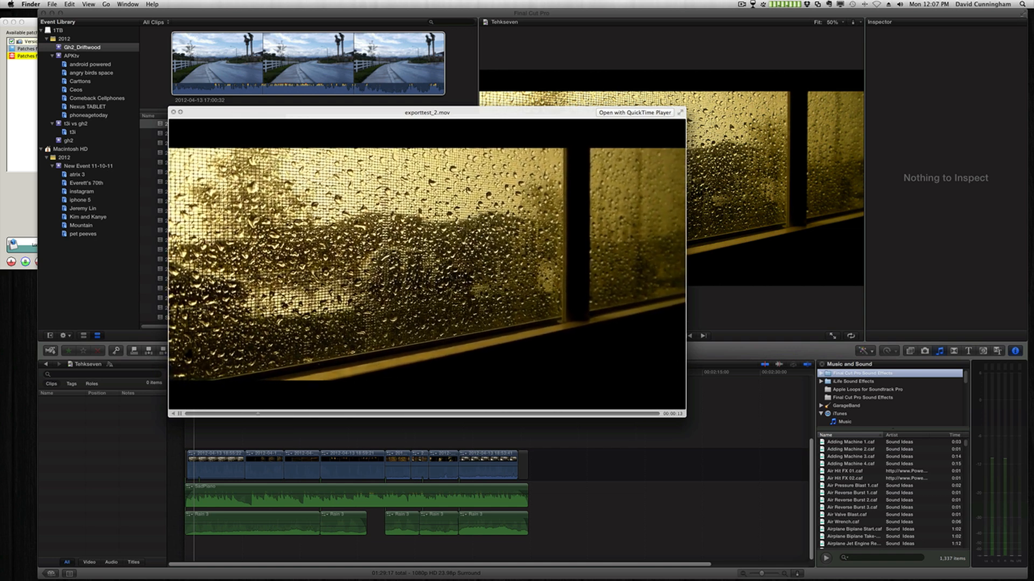
pyautogui.press('space')
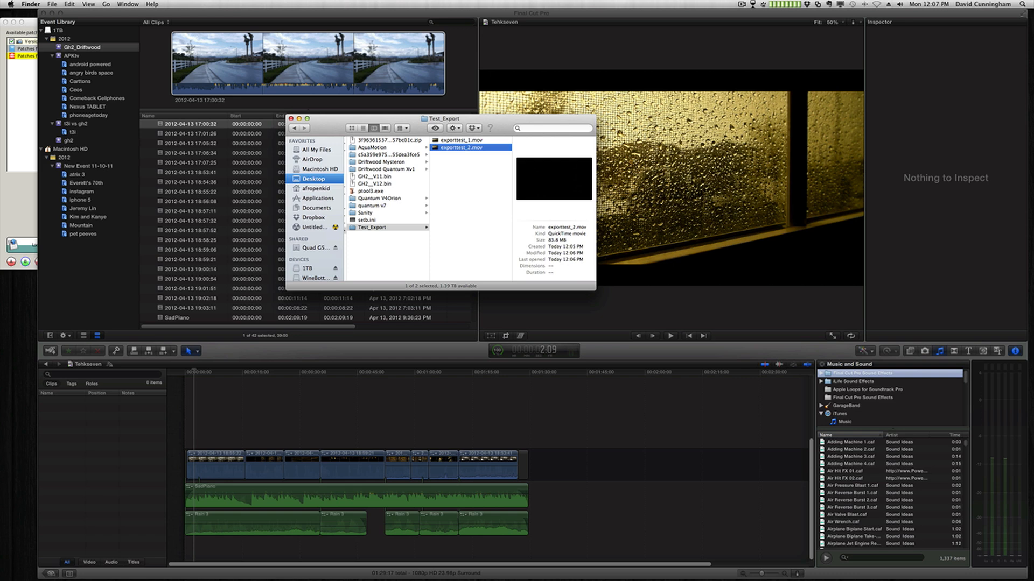
# Step: Switch to Final Cut Pro and examine the Compressor export presets, including HD 1080p Video Sharing and the MPEG files, without exporting
pyautogui.press('super+Tab')
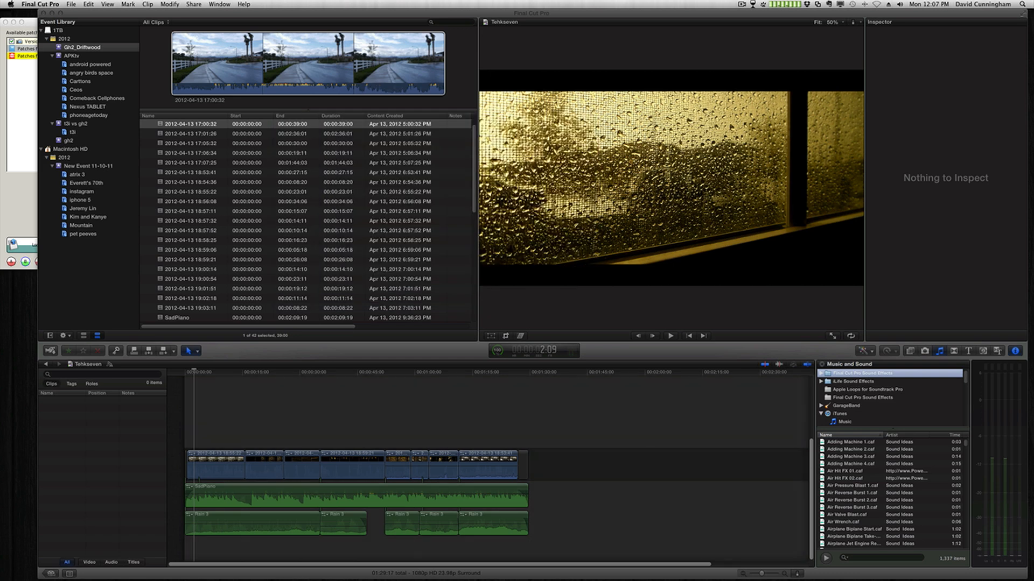
pyautogui.click(194, 4)
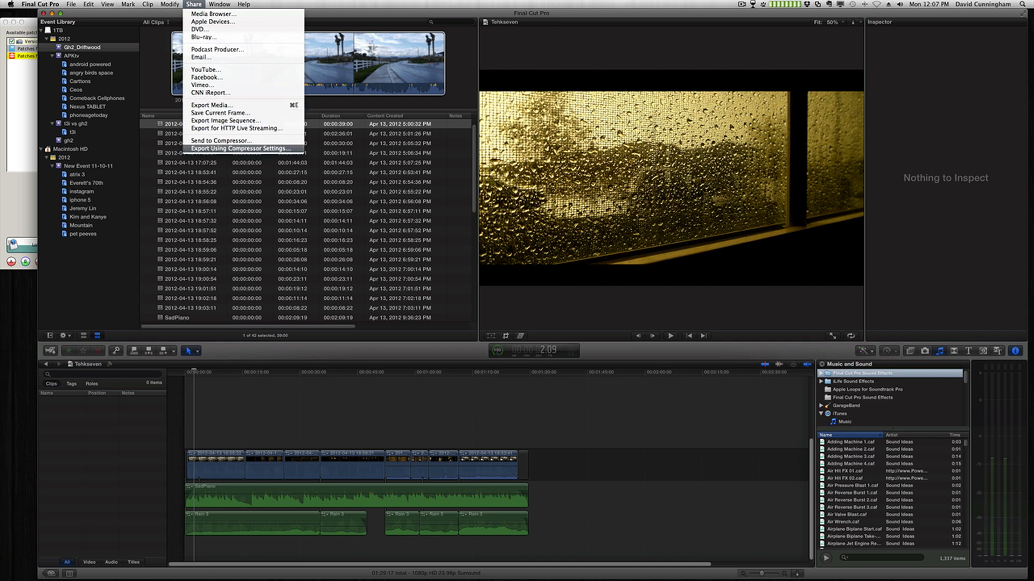
pyautogui.click(240, 148)
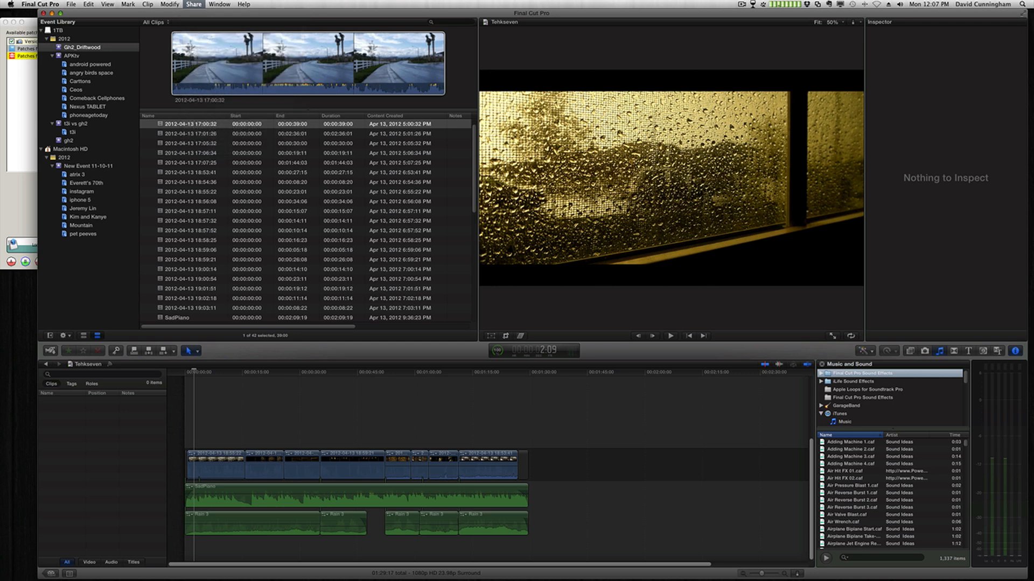
pyautogui.scroll(-5, 533, 143)
pyautogui.scroll(3, 533, 146)
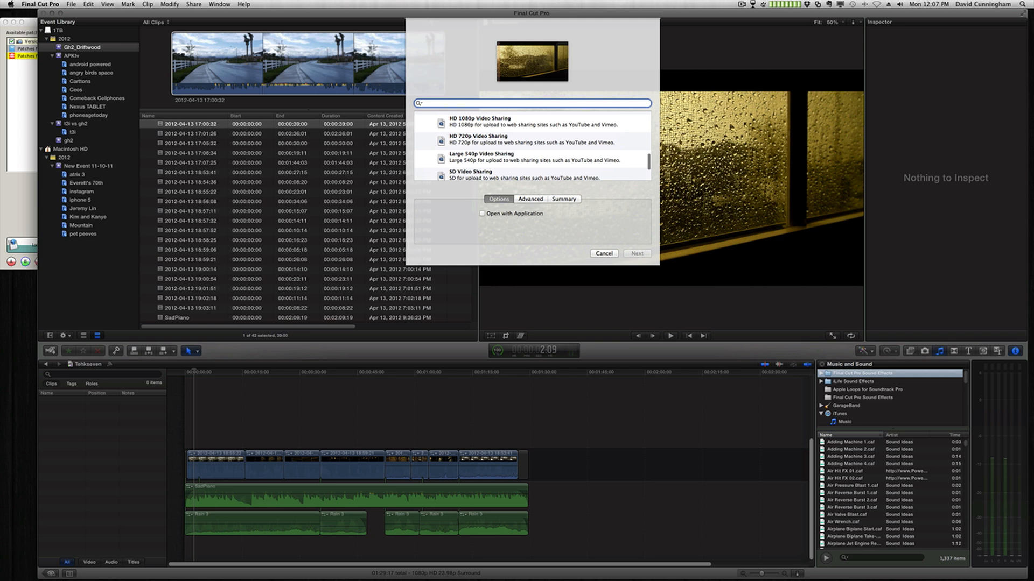
pyautogui.click(533, 121)
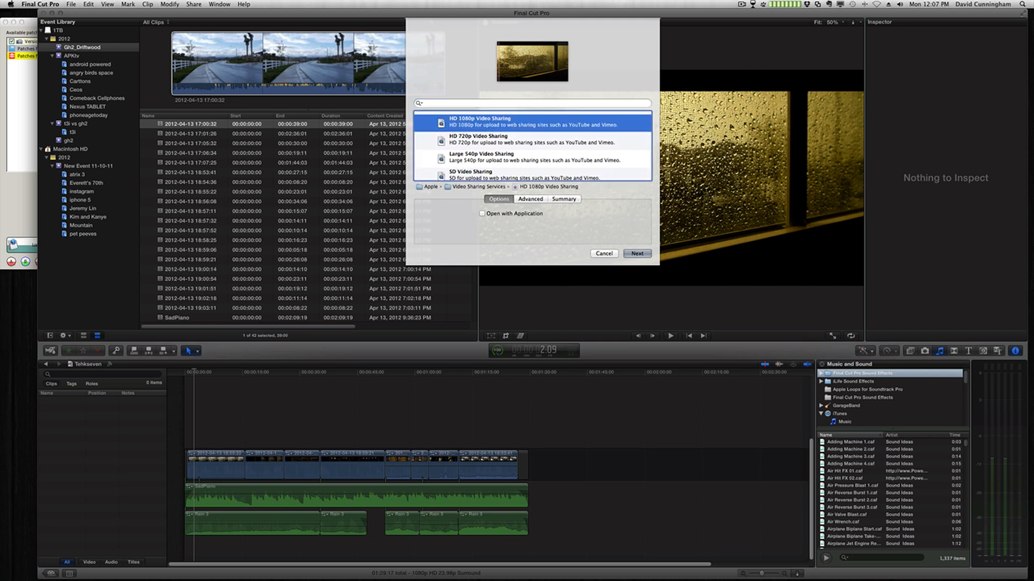
pyautogui.scroll(4, 533, 145)
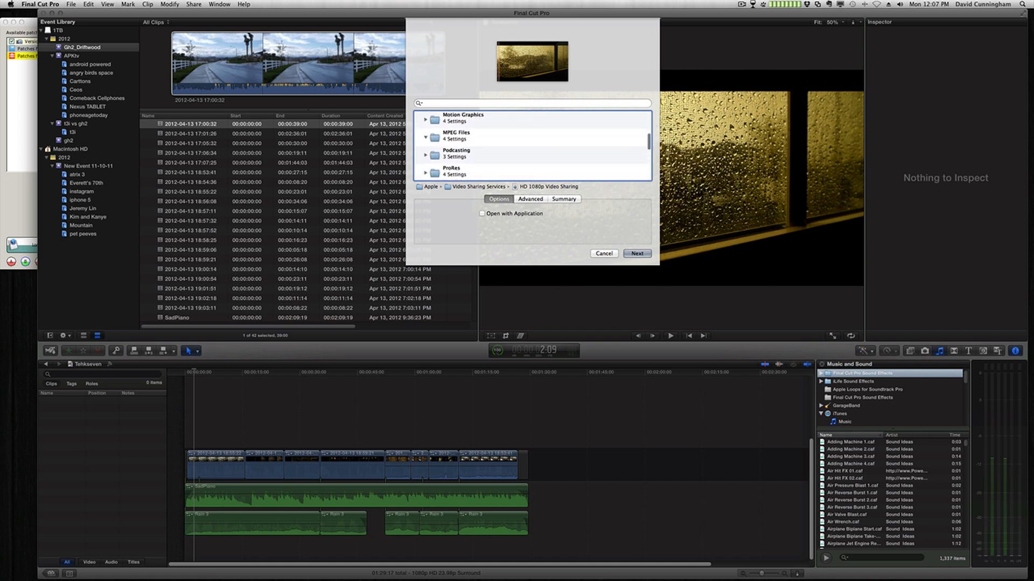
pyautogui.scroll(-2, 533, 146)
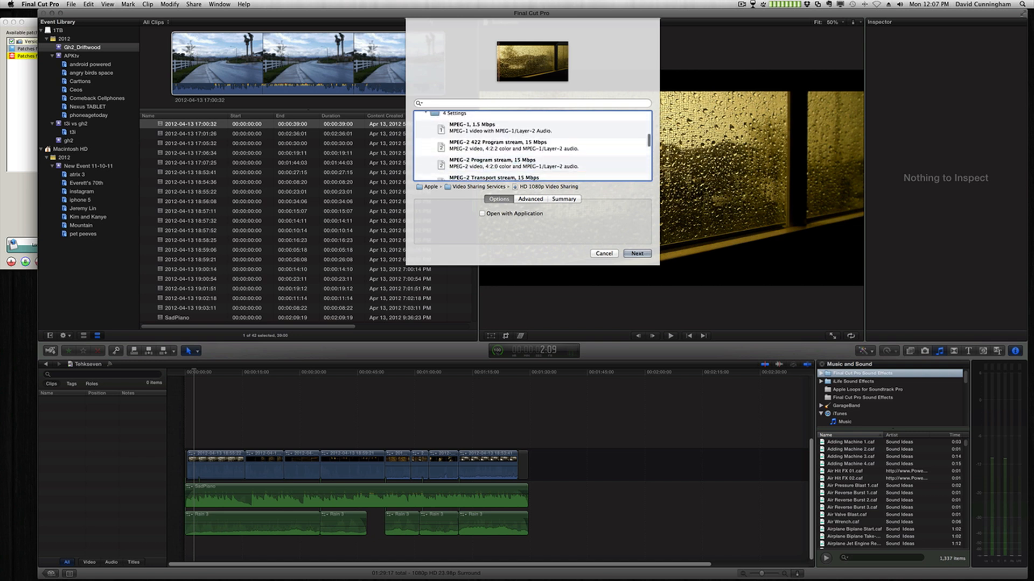
pyautogui.scroll(-5, 533, 145)
pyautogui.scroll(-4, 533, 146)
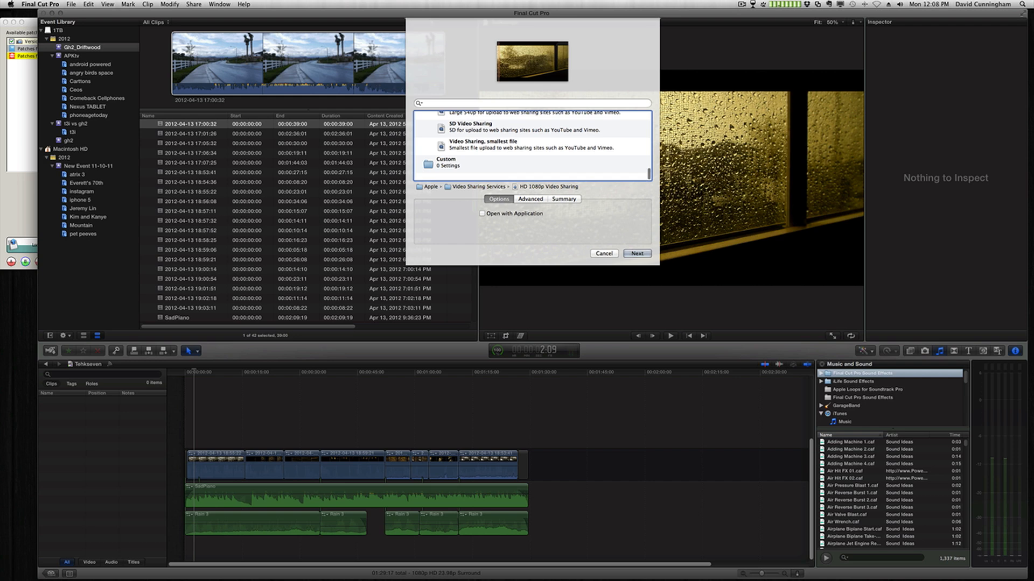
pyautogui.scroll(6, 532, 146)
pyautogui.scroll(-6, 531, 146)
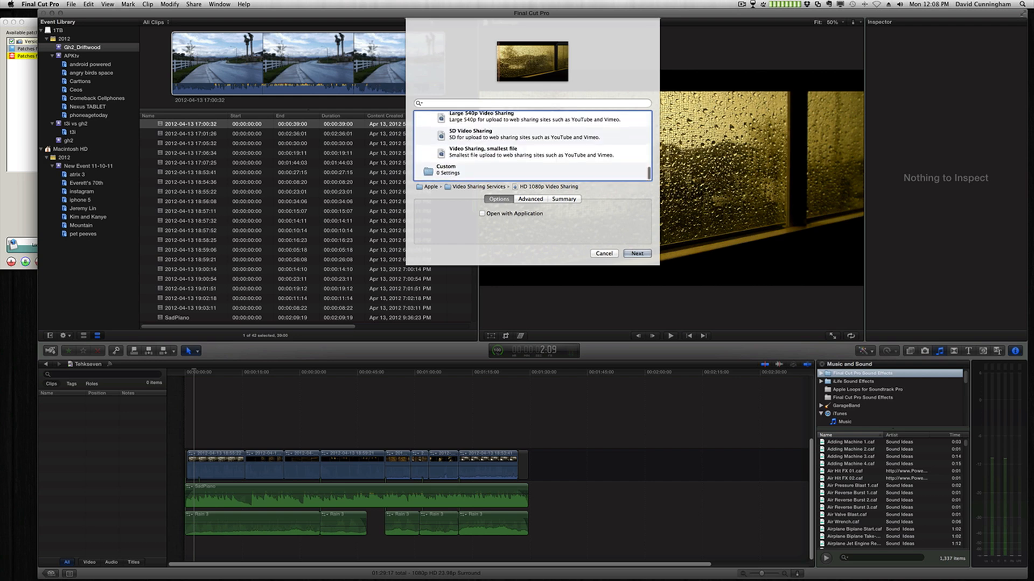
pyautogui.press('Escape')
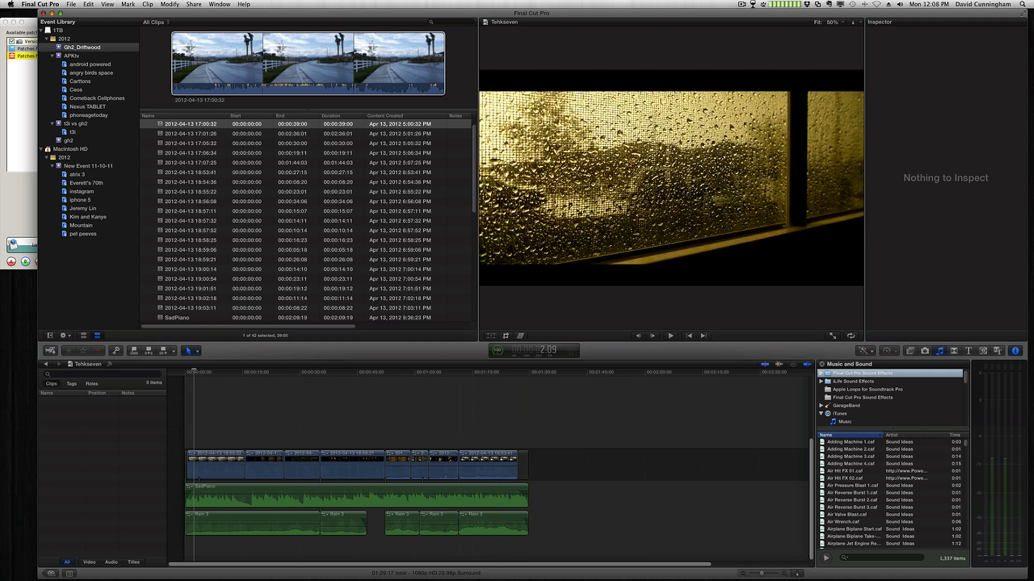
pyautogui.click(193, 4)
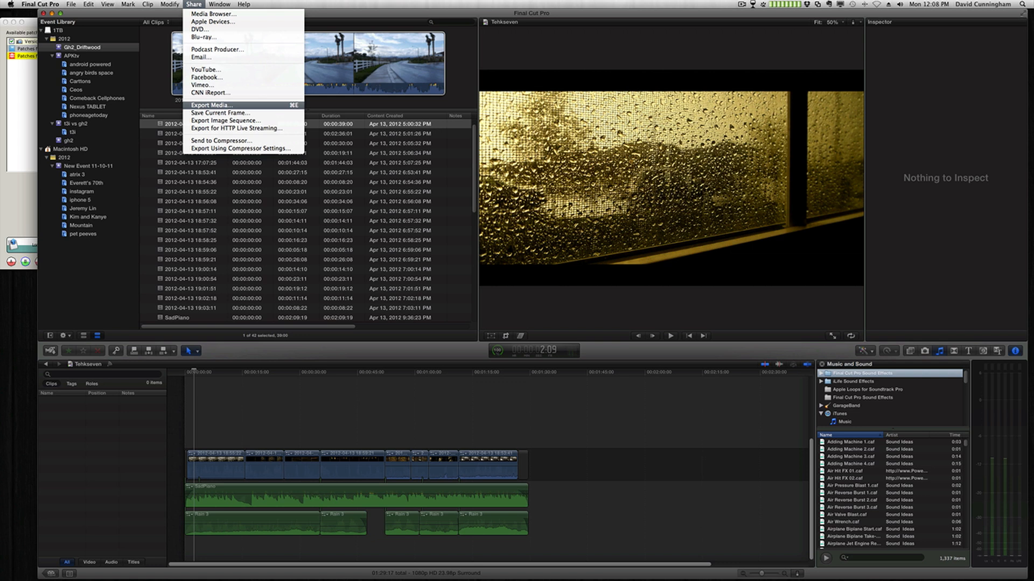
pyautogui.press('Escape')
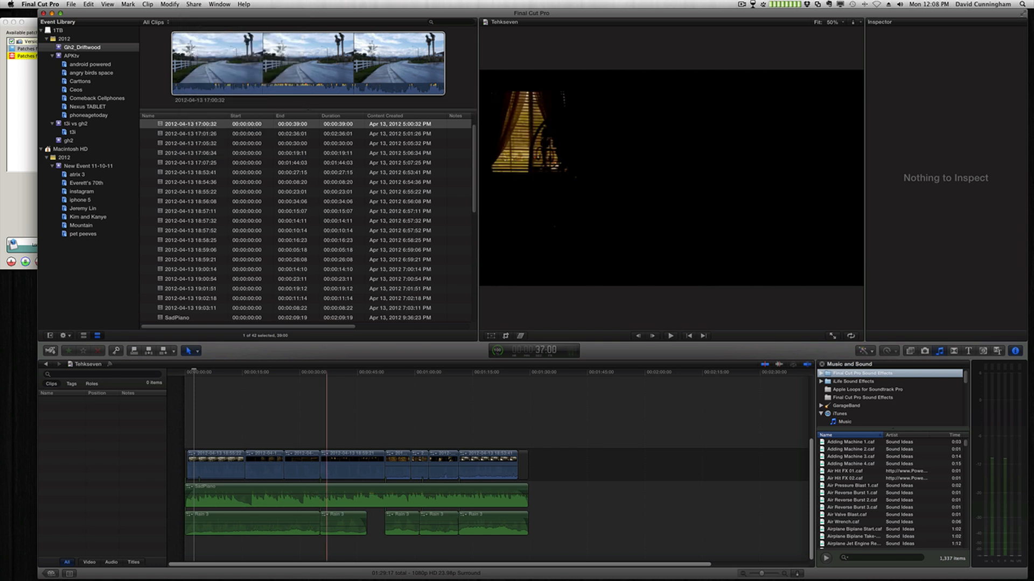